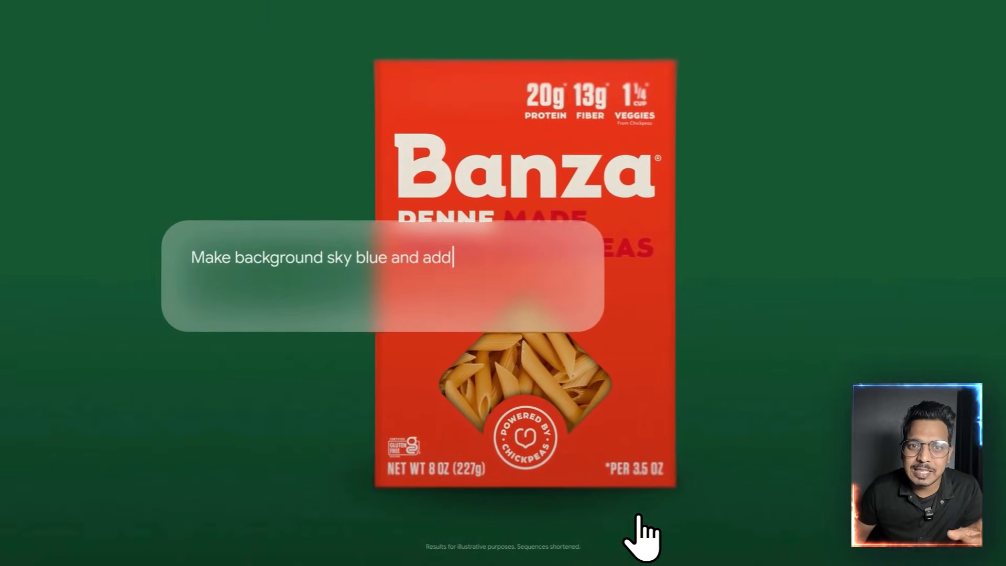
# - Exit the full-screen Pomelli video and open the NoiseFit Endeavour Pro Smartwatch product page
pyautogui.press('Escape')
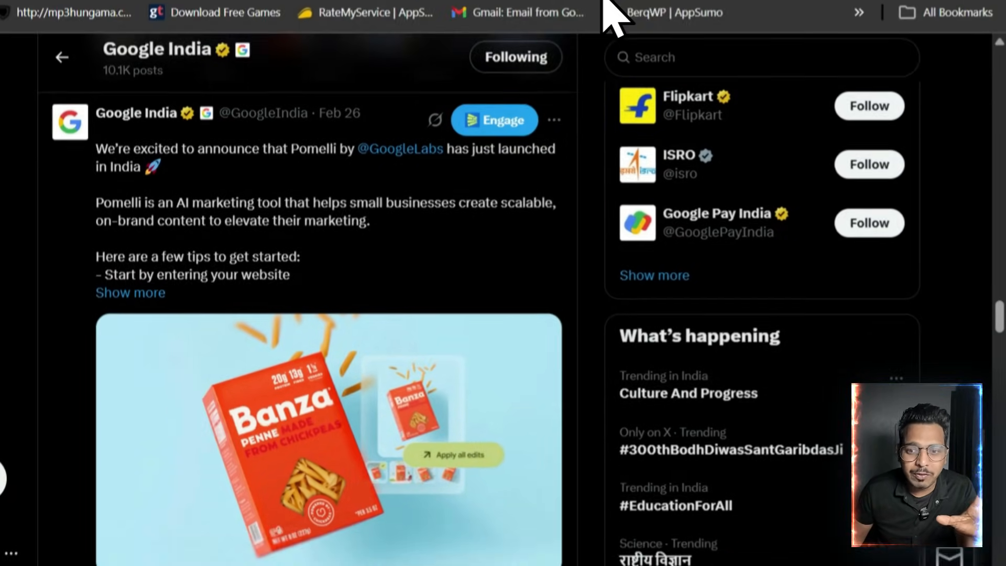
pyautogui.click(669, 22)
pyautogui.moveTo(394, 144)
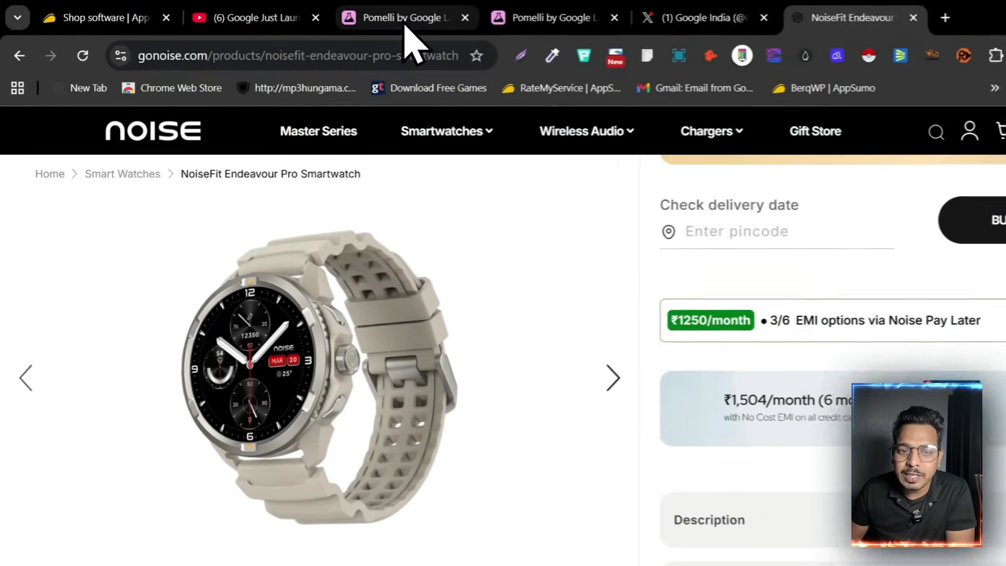
# - Open the suggested campaign "Master the science of rest." in Pomelli and look over its creatives
pyautogui.click(375, 16)
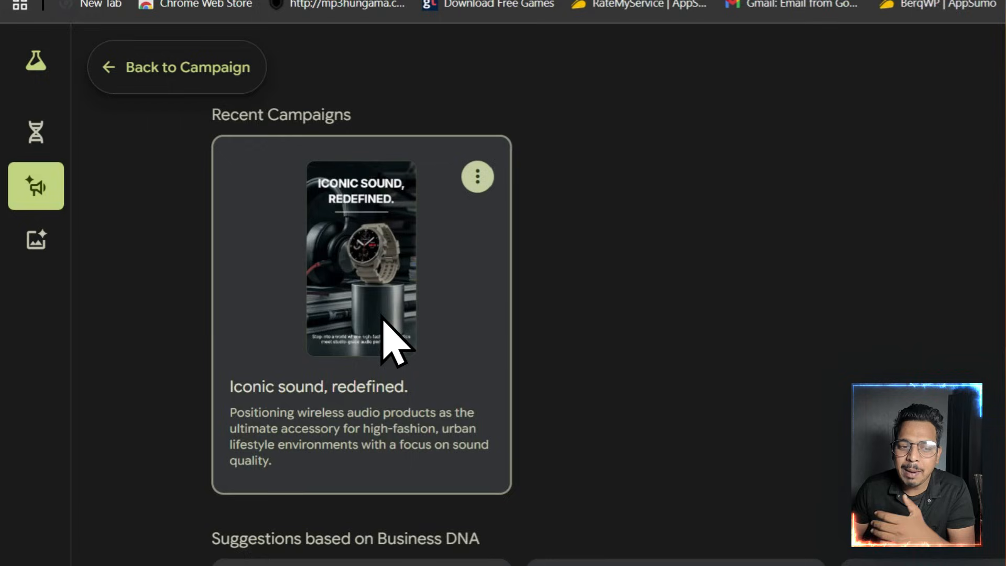
pyautogui.scroll(-5, 131, 215)
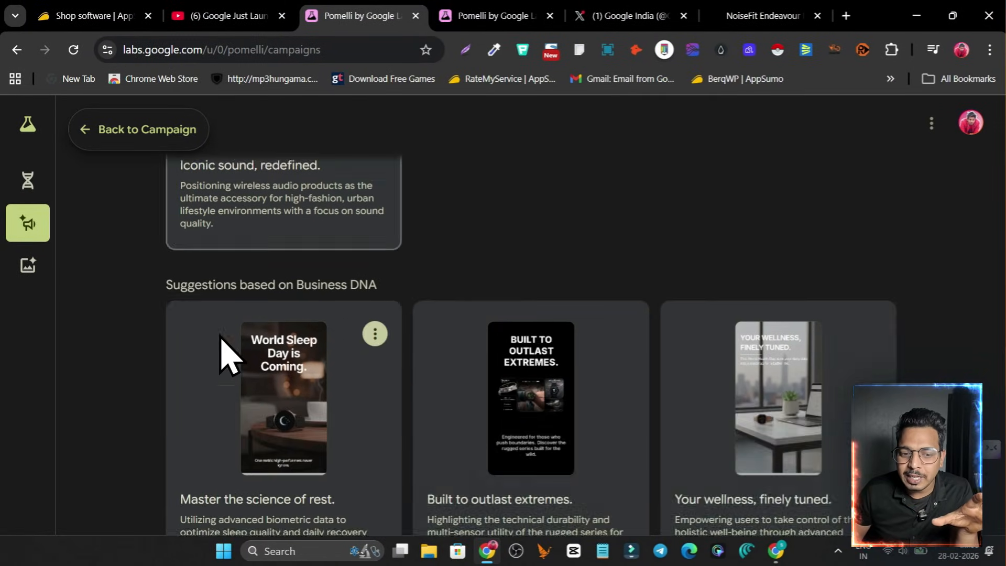
pyautogui.scroll(-1, 220, 346)
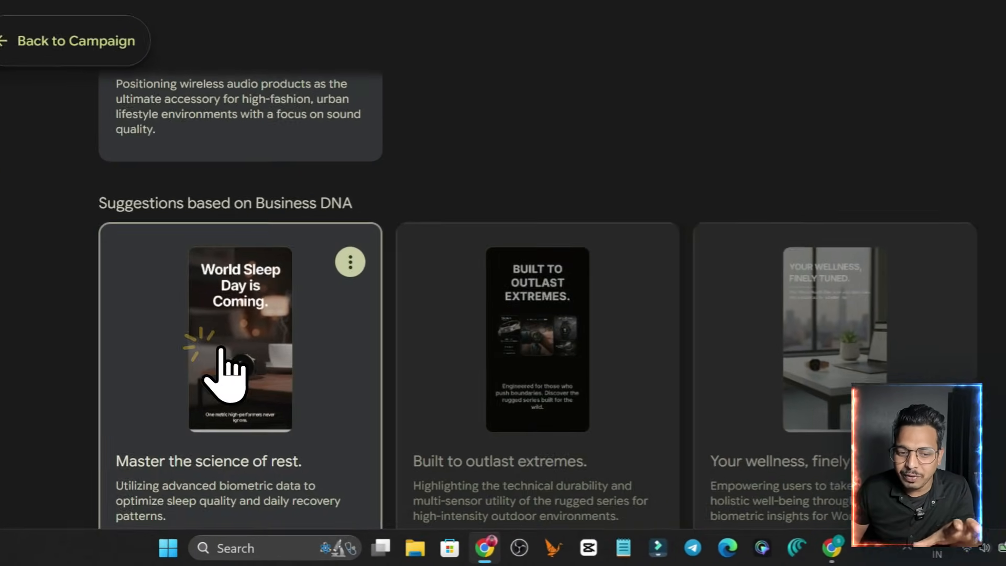
pyautogui.click(248, 382)
pyautogui.scroll(-8, 603, 291)
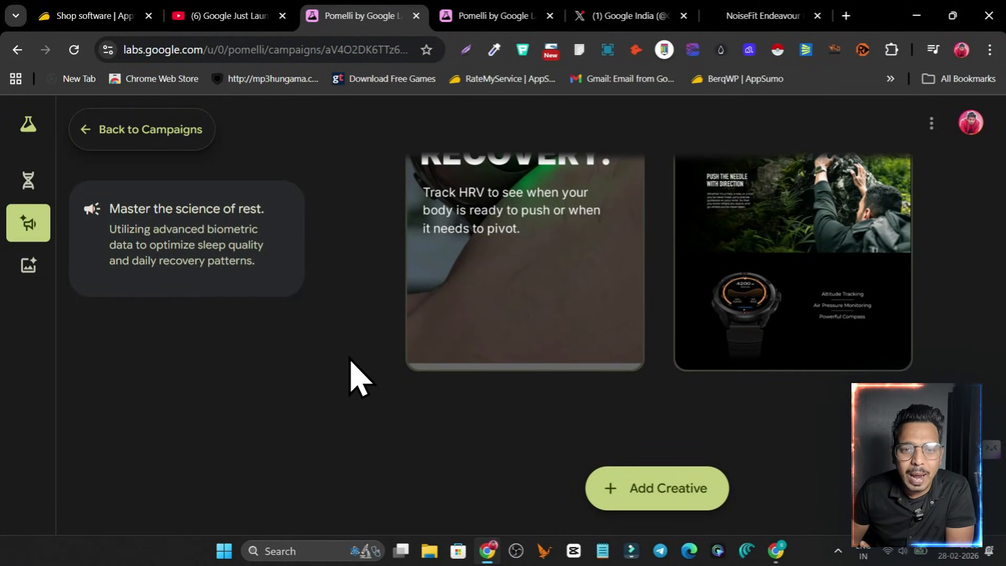
pyautogui.scroll(6, 361, 376)
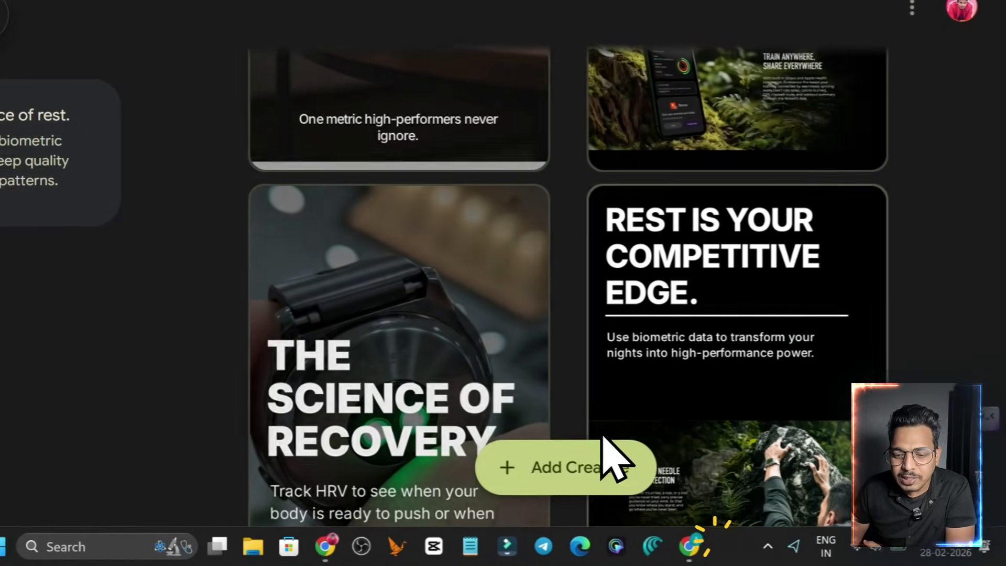
# - Switch to the browser window with Pomelli's welcome page and start the onboarding up to the website entry
pyautogui.moveTo(687, 547)
pyautogui.click(697, 488)
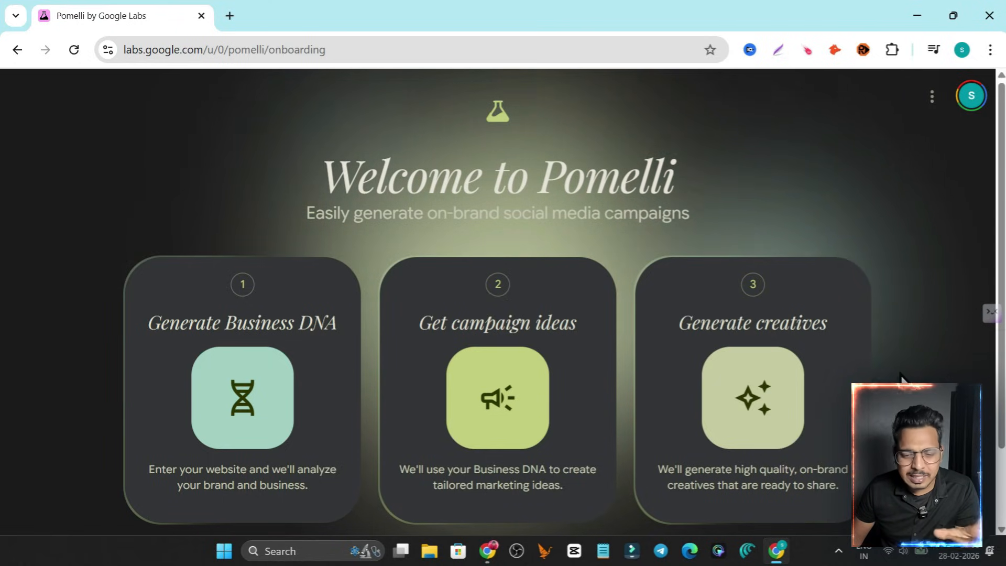
pyautogui.scroll(-3, 325, 372)
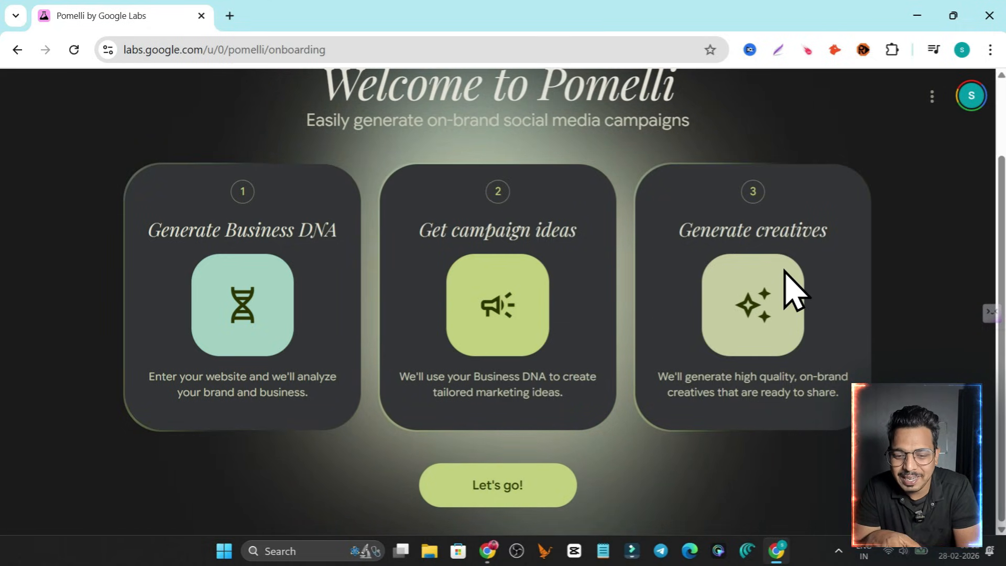
pyautogui.click(496, 490)
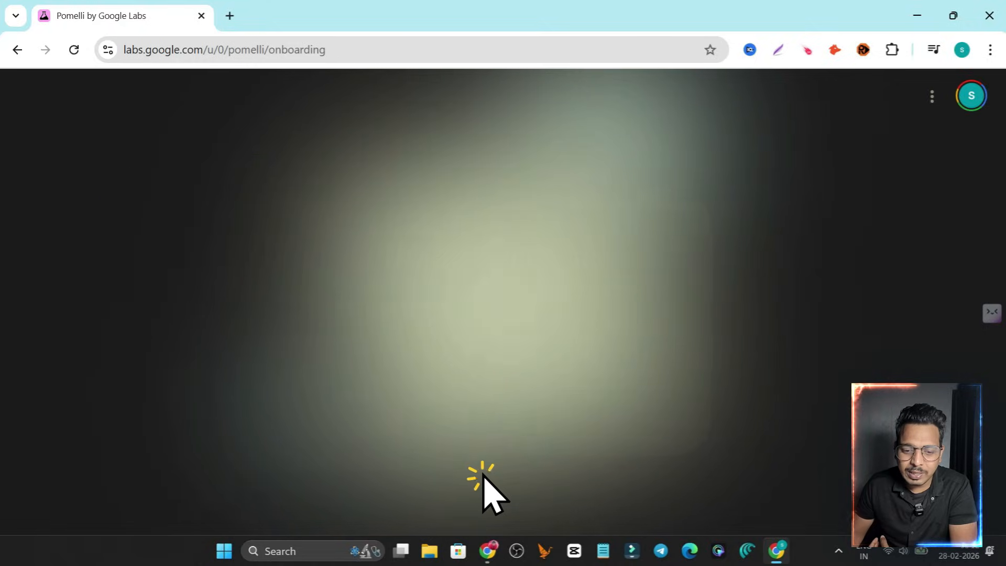
pyautogui.click(379, 314)
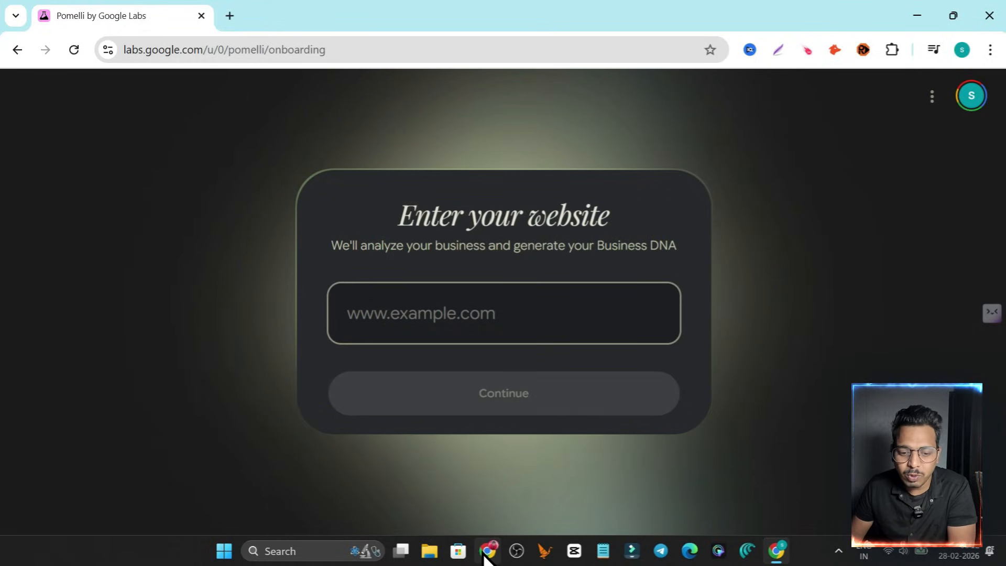
# - Switch to the NoiseFit Endeavour Pro Smartwatch page and examine its product images and review section
pyautogui.click(516, 475)
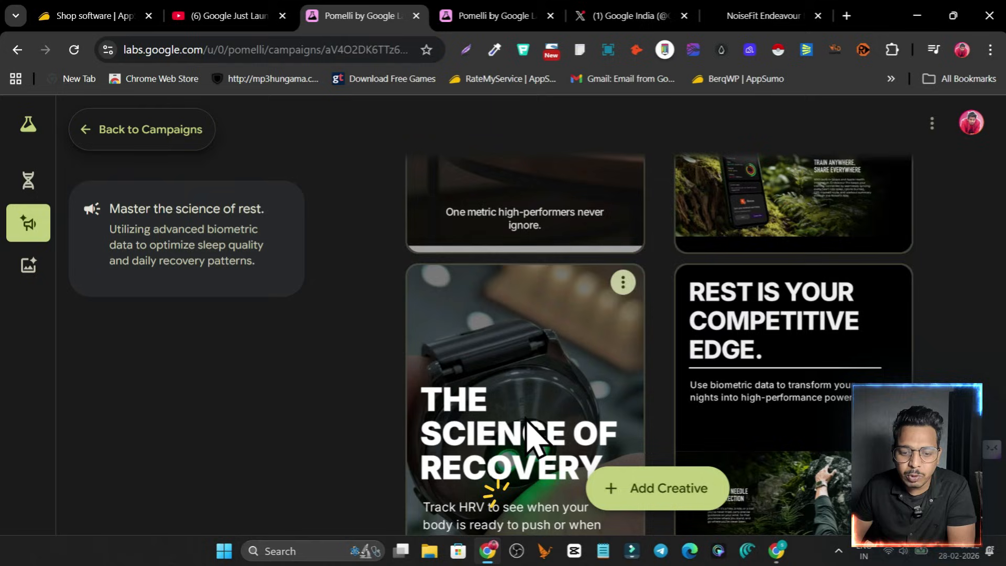
pyautogui.click(769, 16)
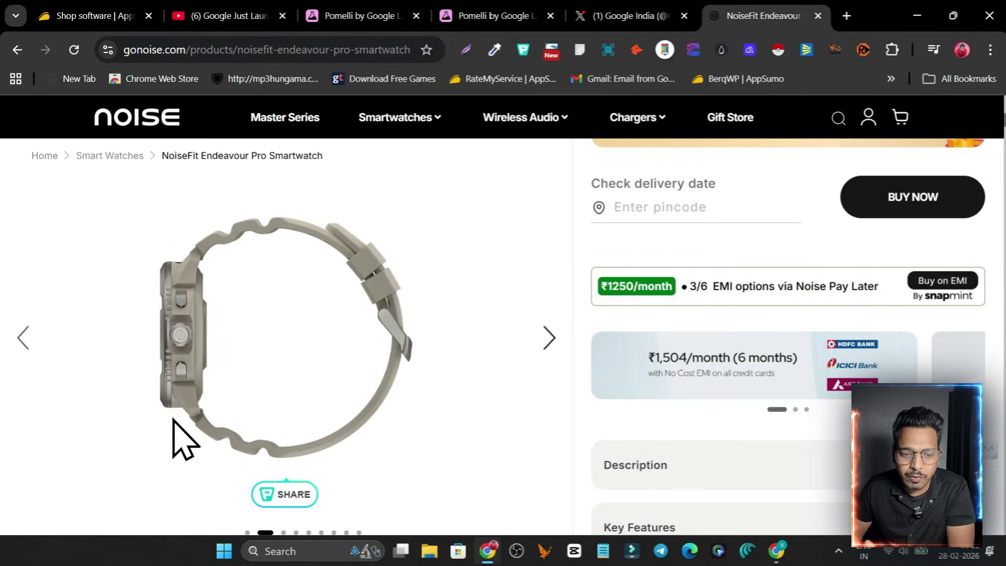
pyautogui.click(549, 340)
pyautogui.click(549, 340)
pyautogui.click(549, 340)
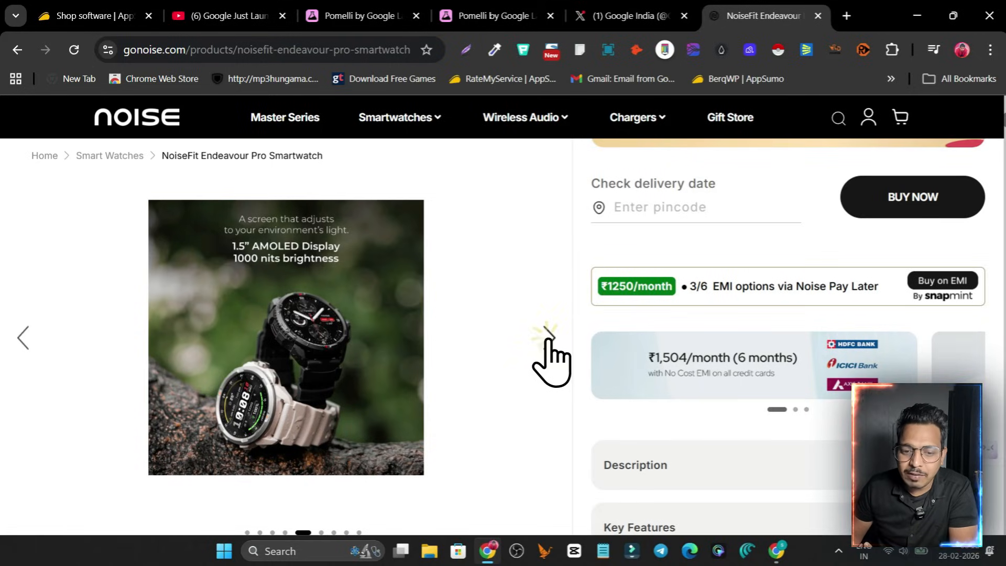
pyautogui.click(549, 340)
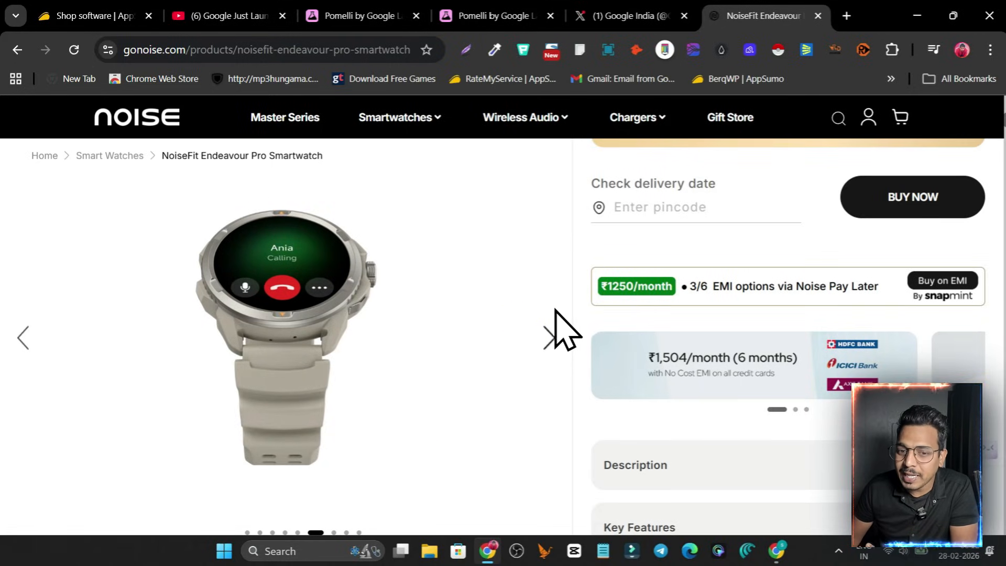
pyautogui.scroll(-10, 566, 330)
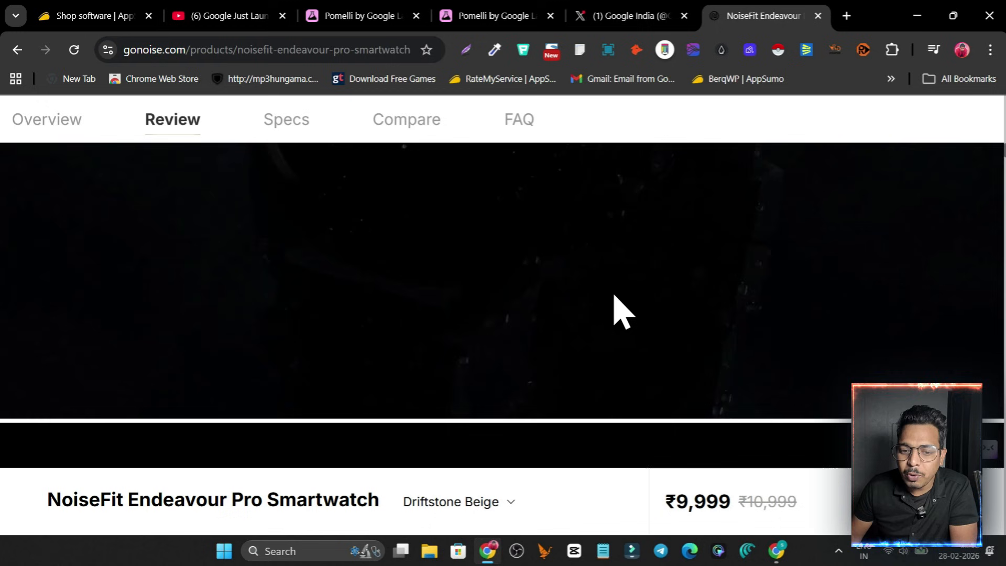
pyautogui.scroll(-10, 621, 312)
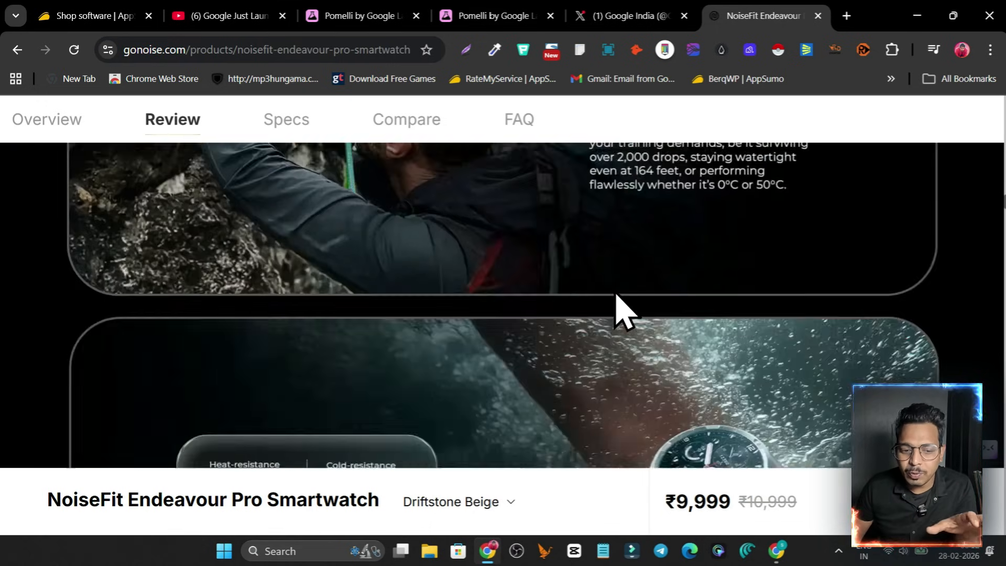
pyautogui.scroll(-3, 621, 312)
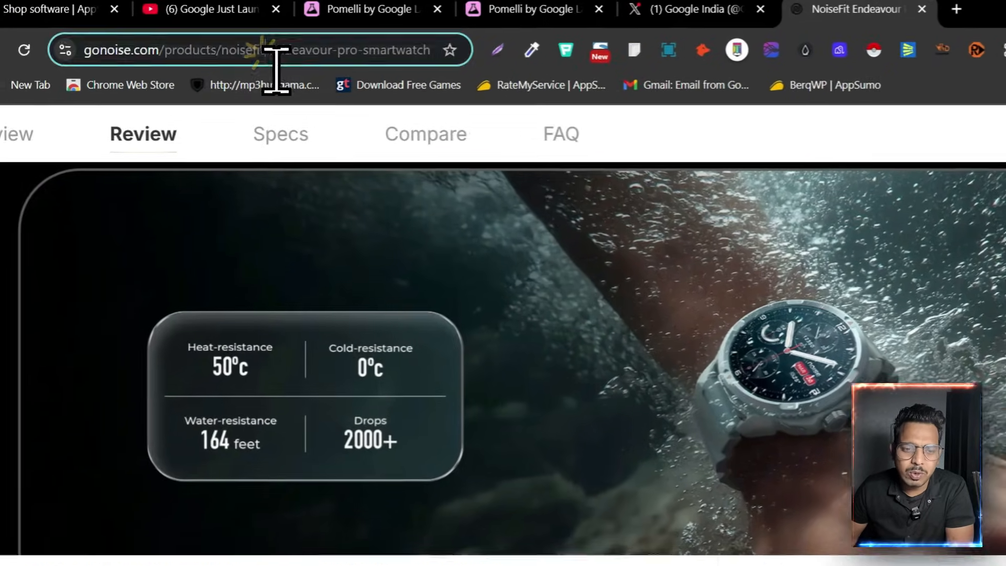
# - Copy the smartwatch page's URL and submit it as the website in Pomelli's onboarding to generate the Business DNA
pyautogui.click(254, 50)
pyautogui.rightClick(253, 50)
pyautogui.click(323, 245)
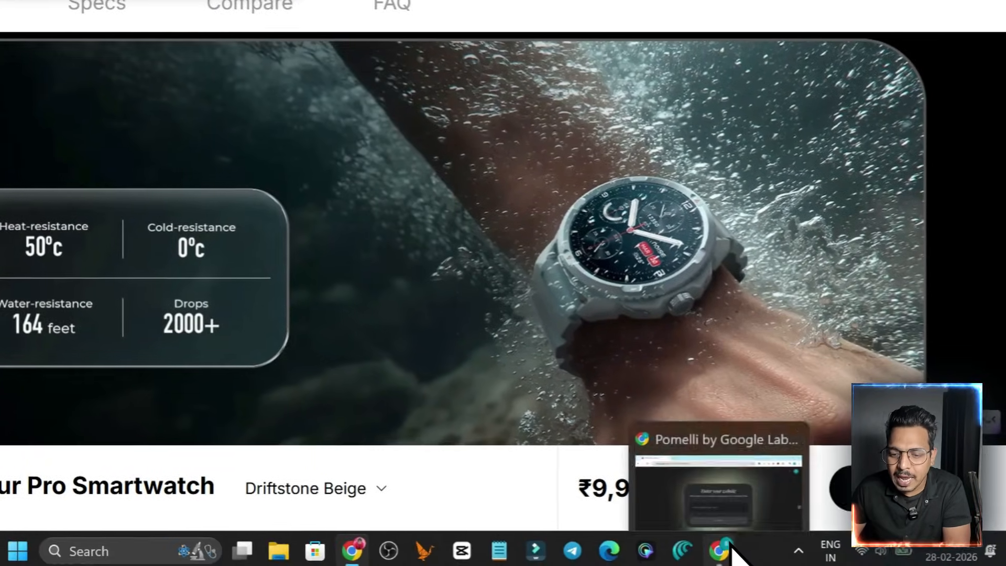
pyautogui.click(716, 547)
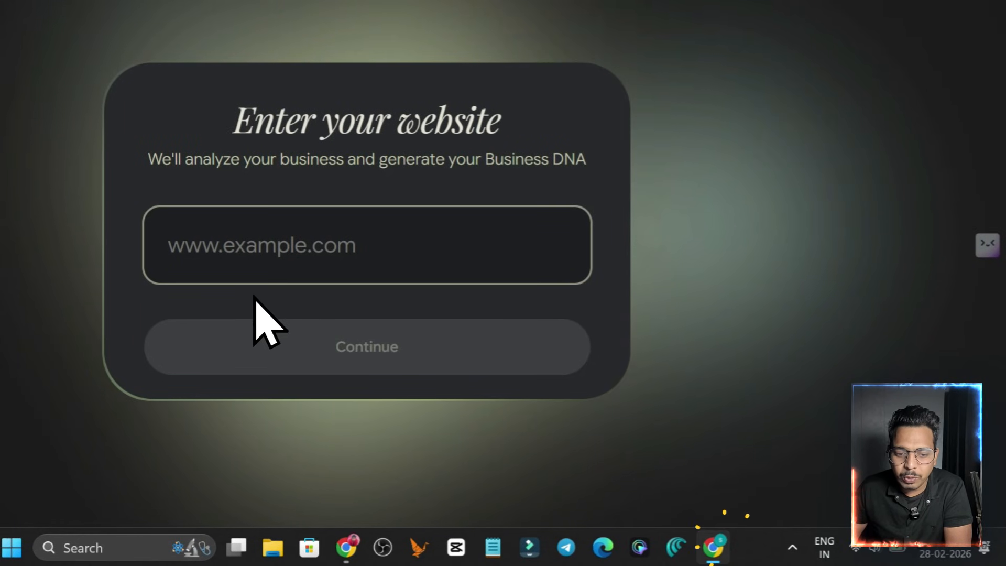
pyautogui.hotkey('ctrl', 'v')
pyautogui.click(310, 341)
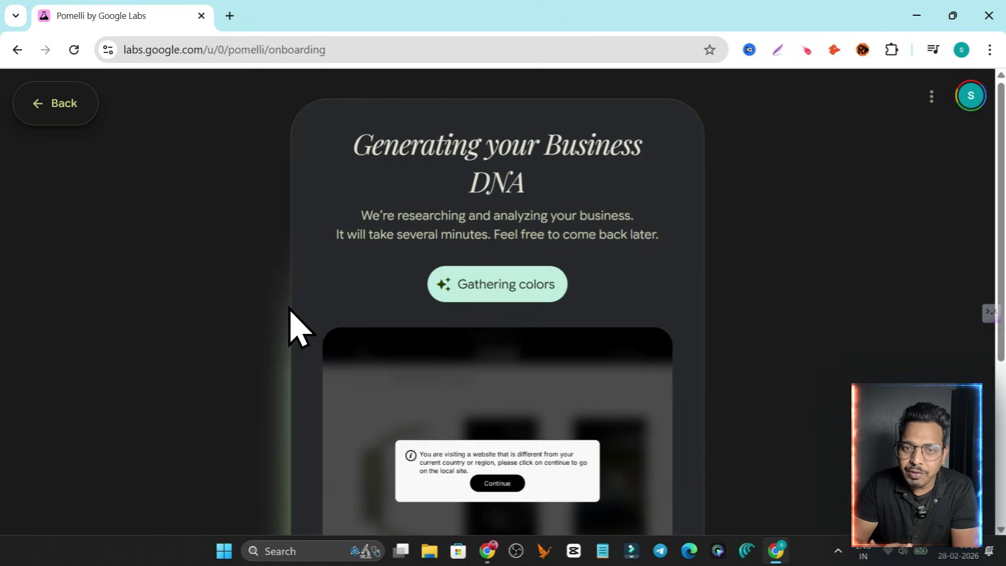
# - Check the Business DNA generation progress and the website address being analyzed
pyautogui.scroll(-5, 524, 289)
pyautogui.scroll(5, 551, 299)
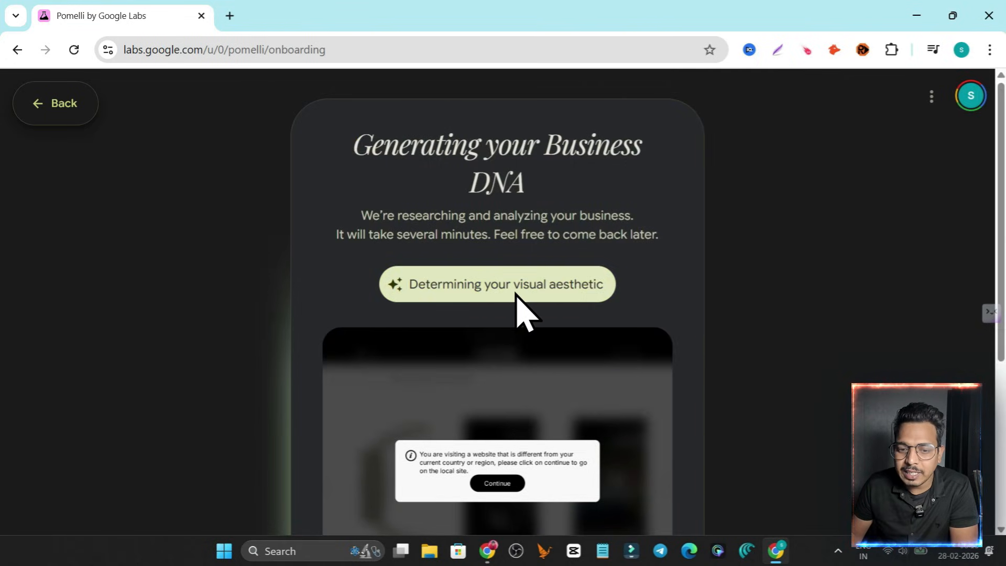
pyautogui.scroll(-5, 515, 294)
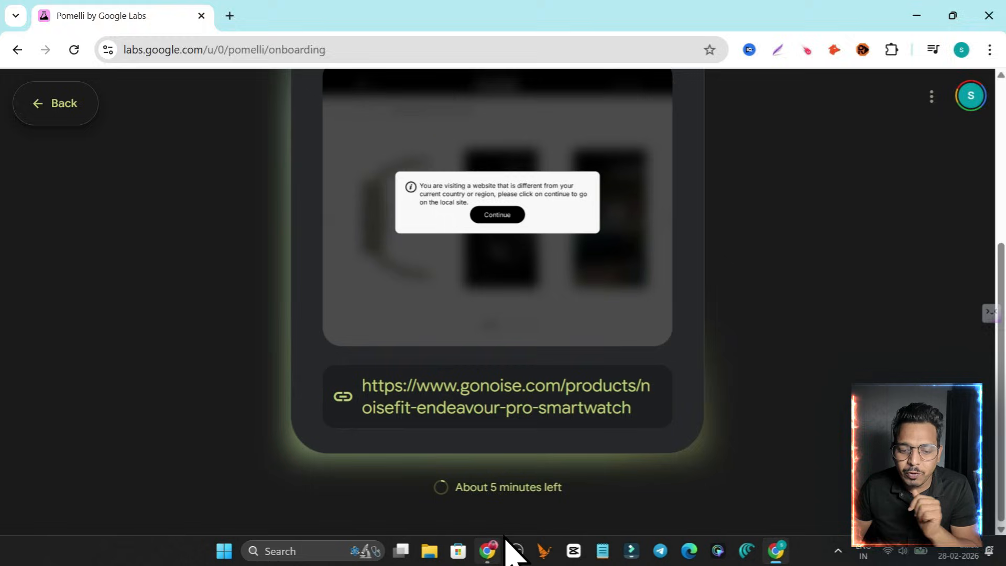
# - Switch to the existing Noise project in Pomelli and view its Business DNA and the Photoshoot options
pyautogui.moveTo(508, 548)
pyautogui.click(492, 500)
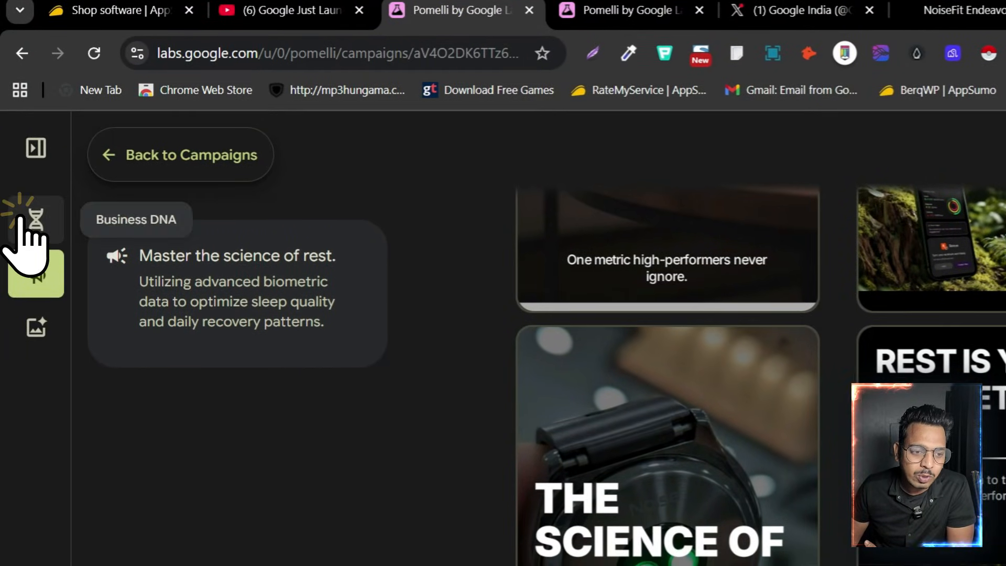
pyautogui.click(21, 216)
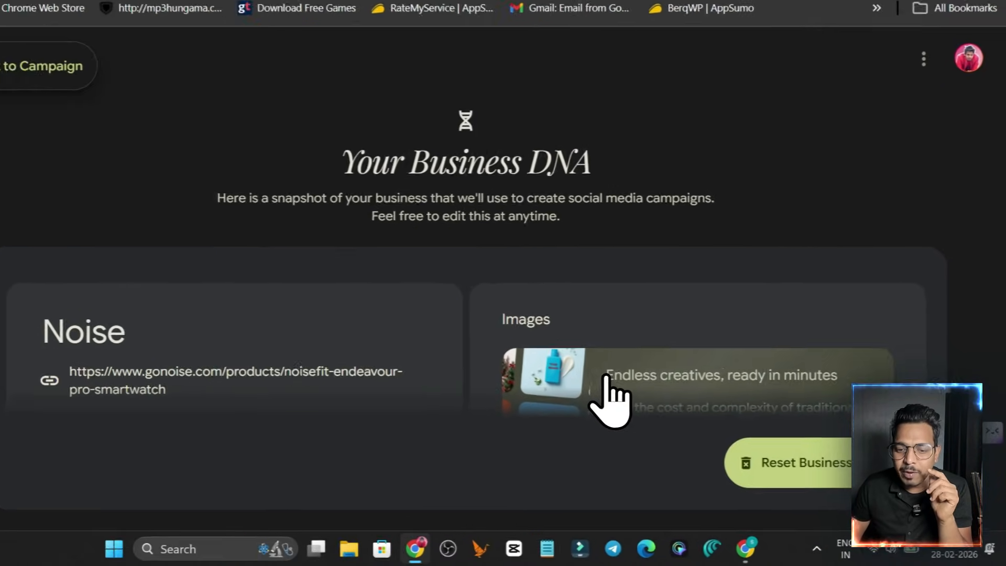
pyautogui.click(663, 421)
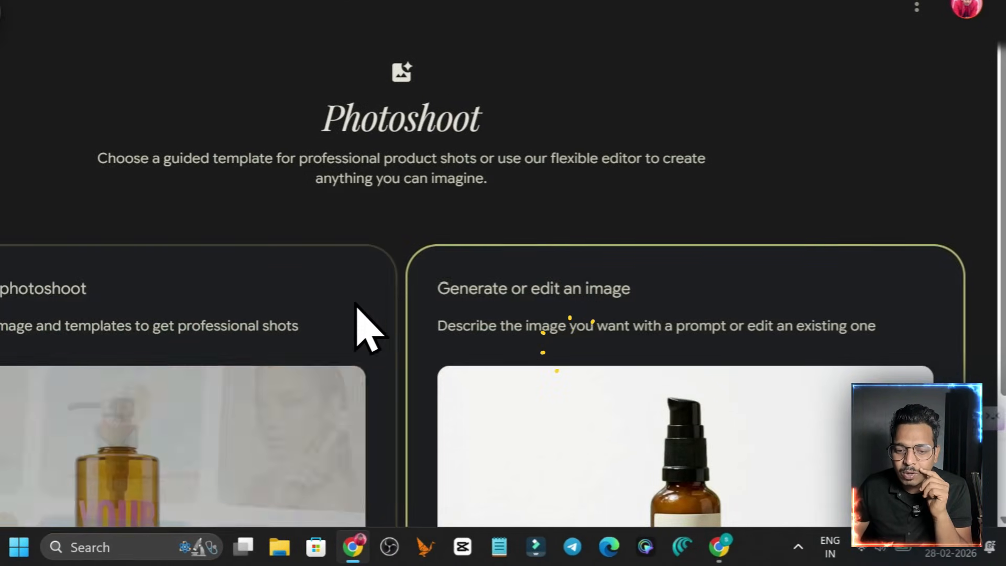
pyautogui.scroll(-2, 456, 390)
pyautogui.scroll(3, 388, 304)
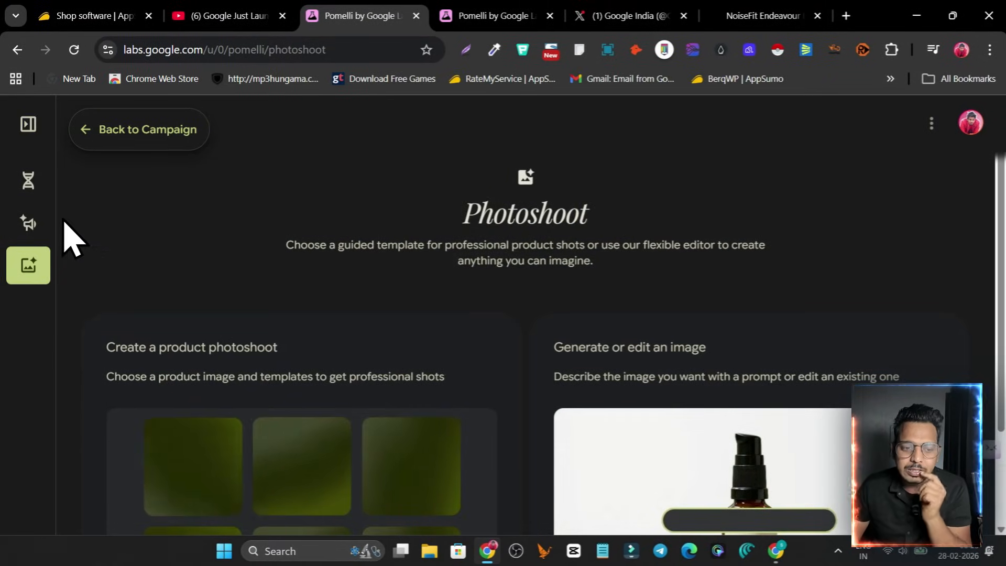
# - Return to the Business DNA and examine the recent and suggested campaigns on the Campaigns page
pyautogui.click(28, 178)
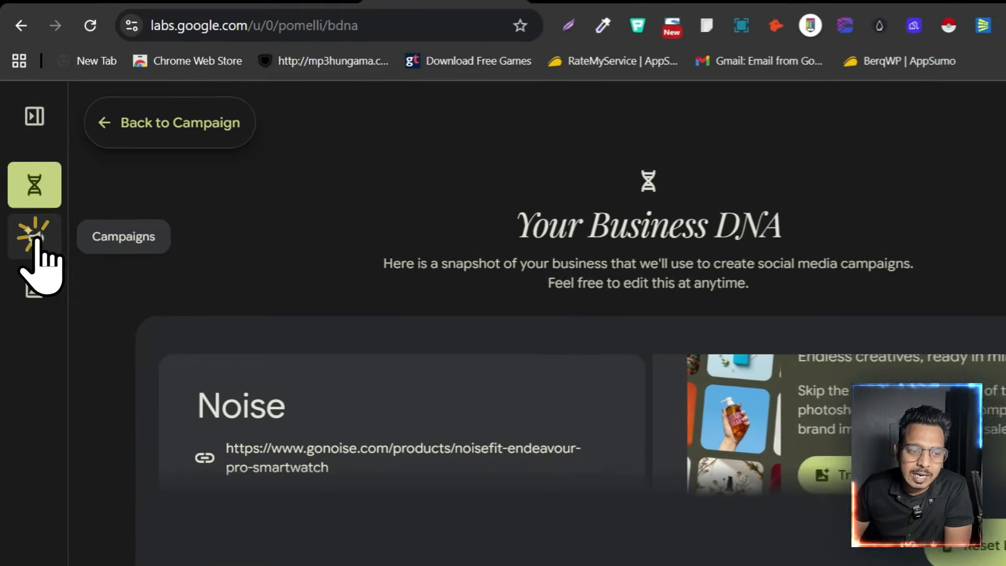
pyautogui.click(30, 224)
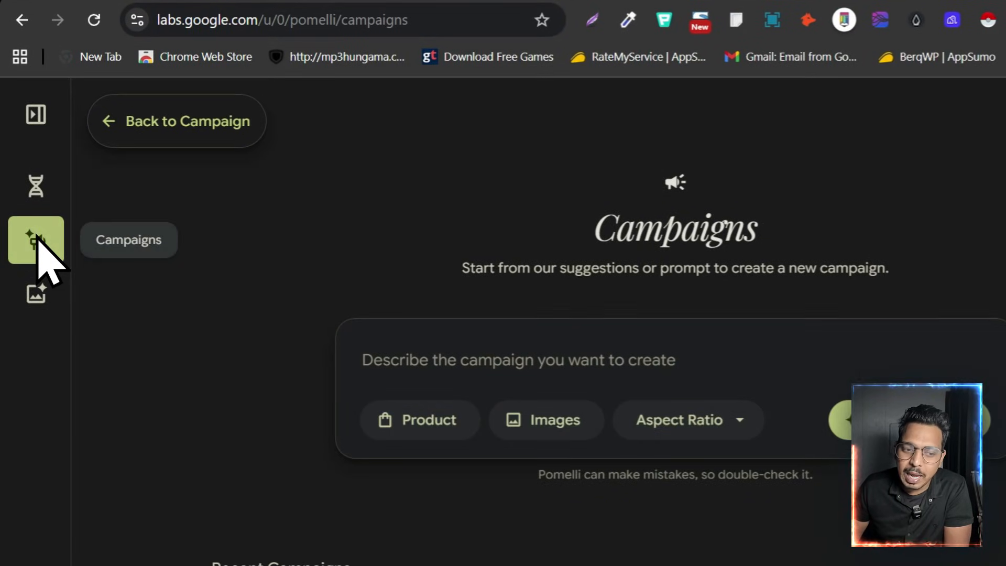
pyautogui.scroll(-5, 498, 367)
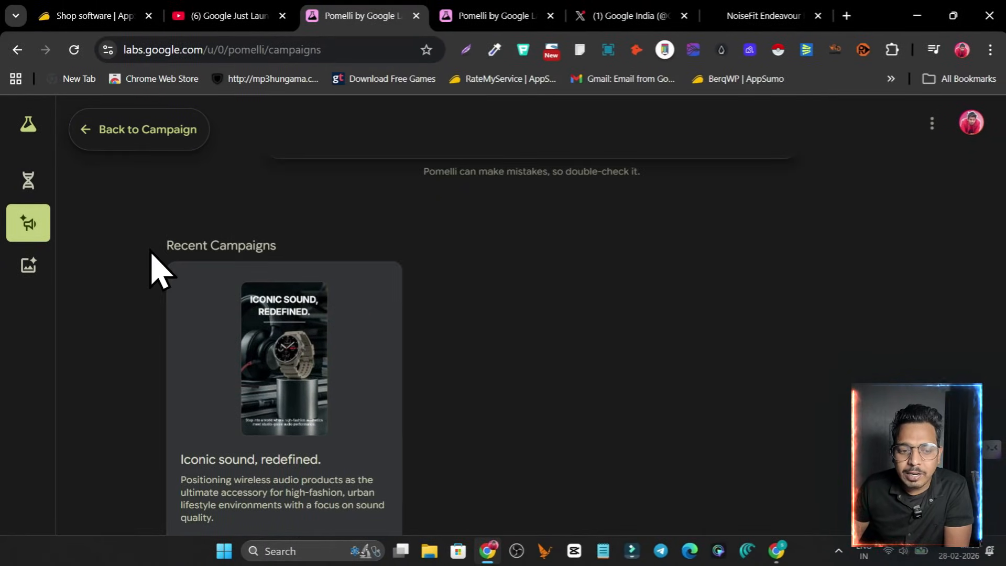
pyautogui.scroll(-7, 539, 292)
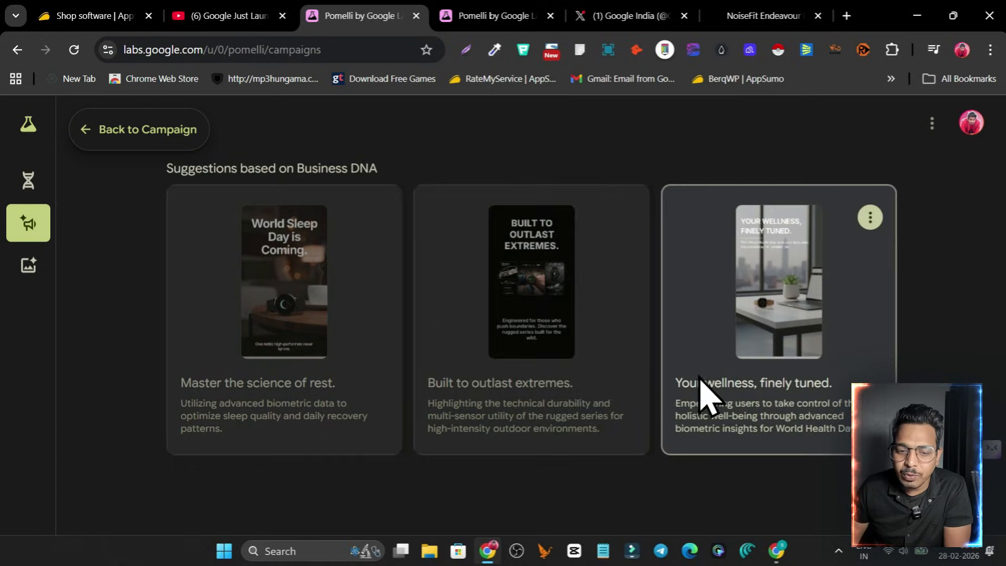
pyautogui.scroll(10, 184, 274)
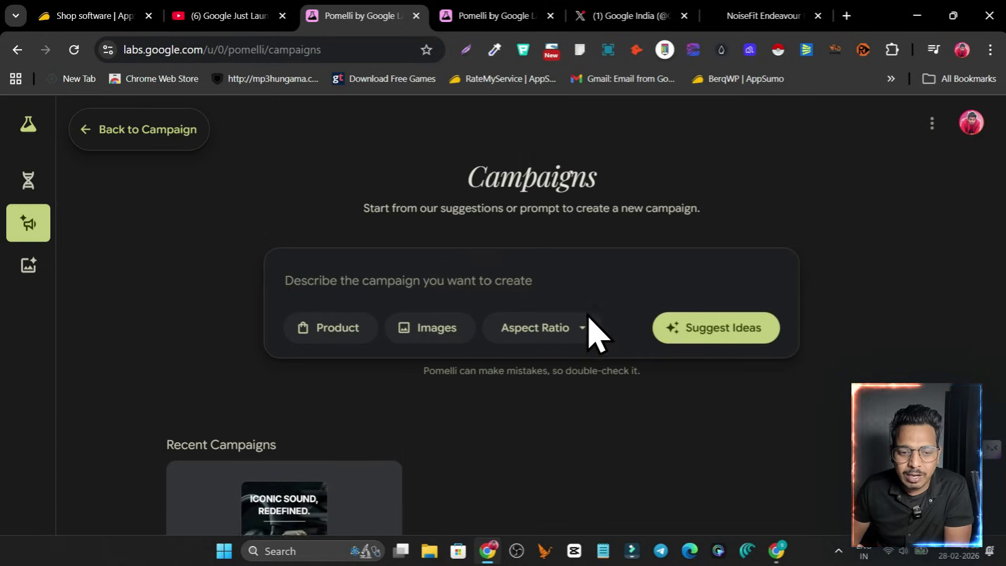
pyautogui.scroll(1, 592, 330)
# - Examine the product URL, image selection and aspect ratio options available for creating a new campaign
pyautogui.click(330, 346)
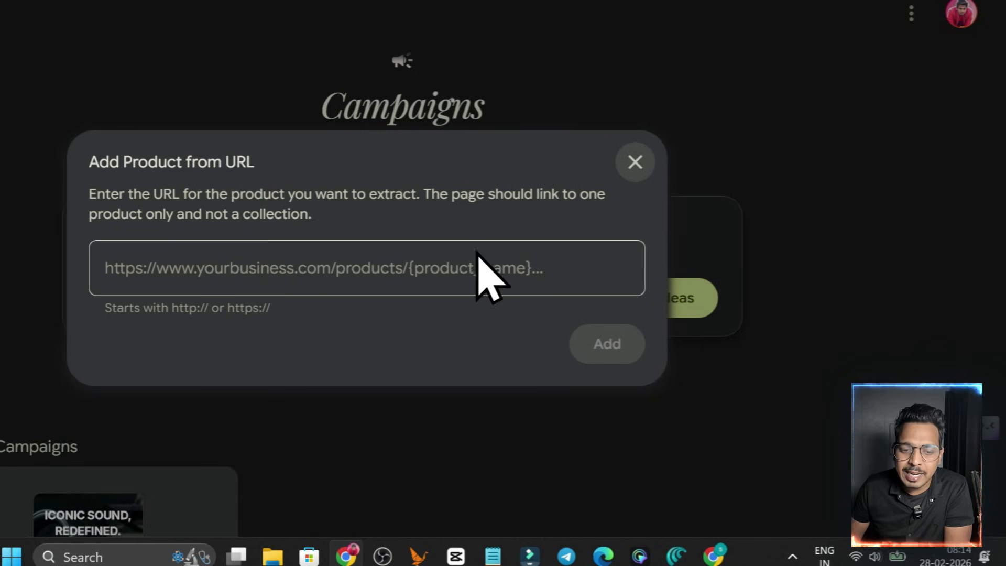
pyautogui.click(634, 164)
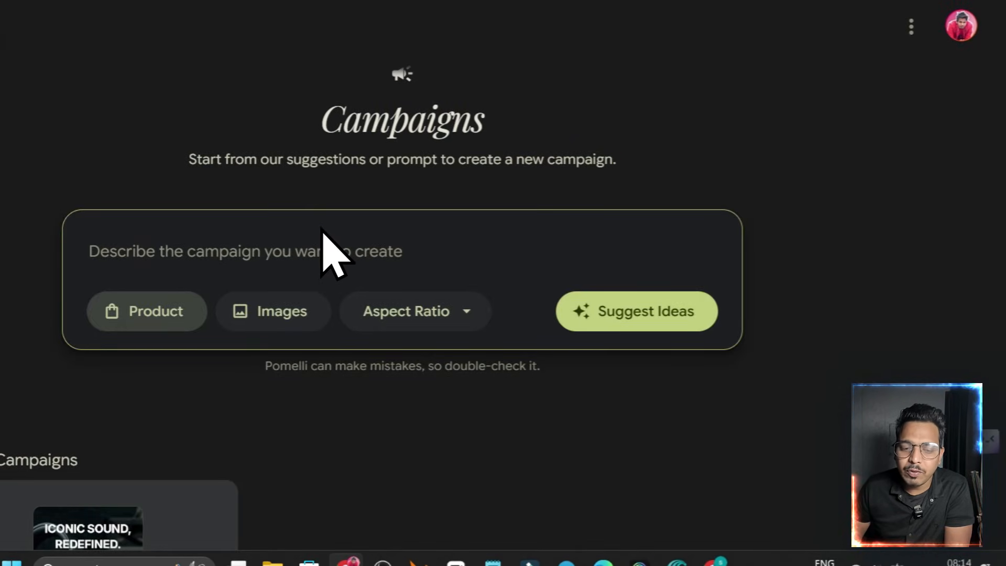
pyautogui.click(282, 312)
pyautogui.scroll(-15, 415, 314)
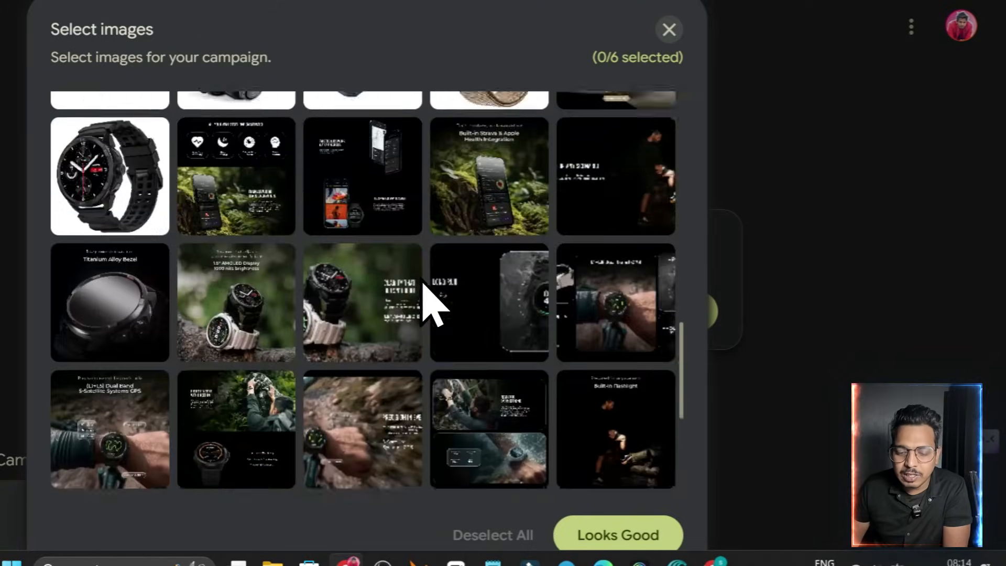
pyautogui.scroll(-2, 424, 293)
pyautogui.scroll(20, 423, 294)
pyautogui.click(99, 153)
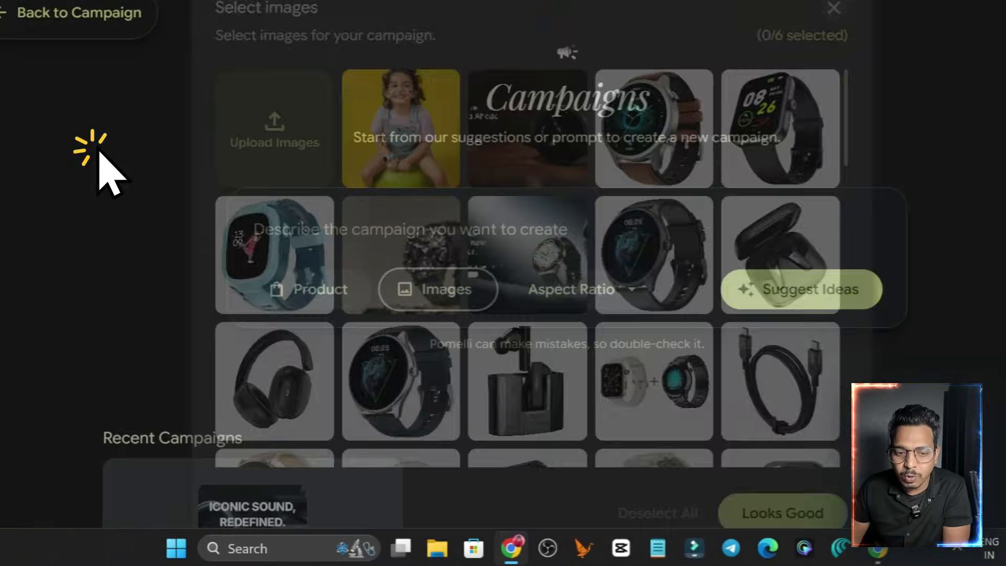
pyautogui.click(562, 290)
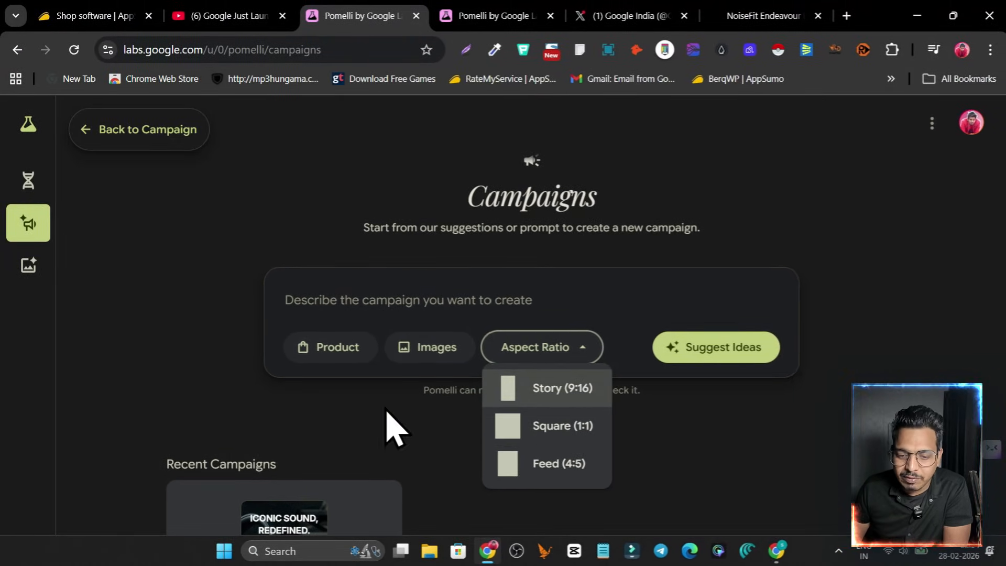
pyautogui.click(235, 412)
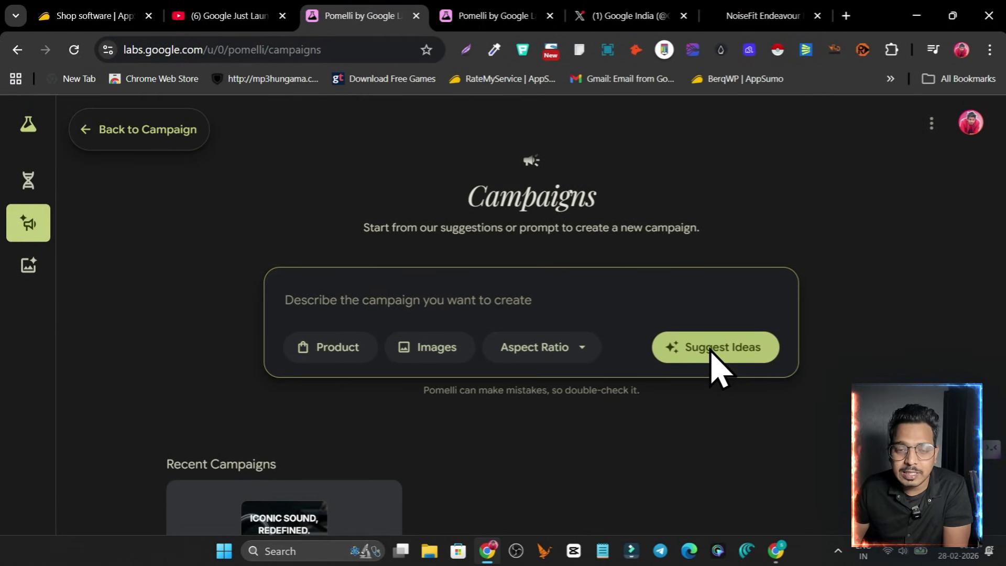
# - Open the recent "Iconic sound, redefined." campaign and look through its creatives
pyautogui.scroll(-10, 382, 405)
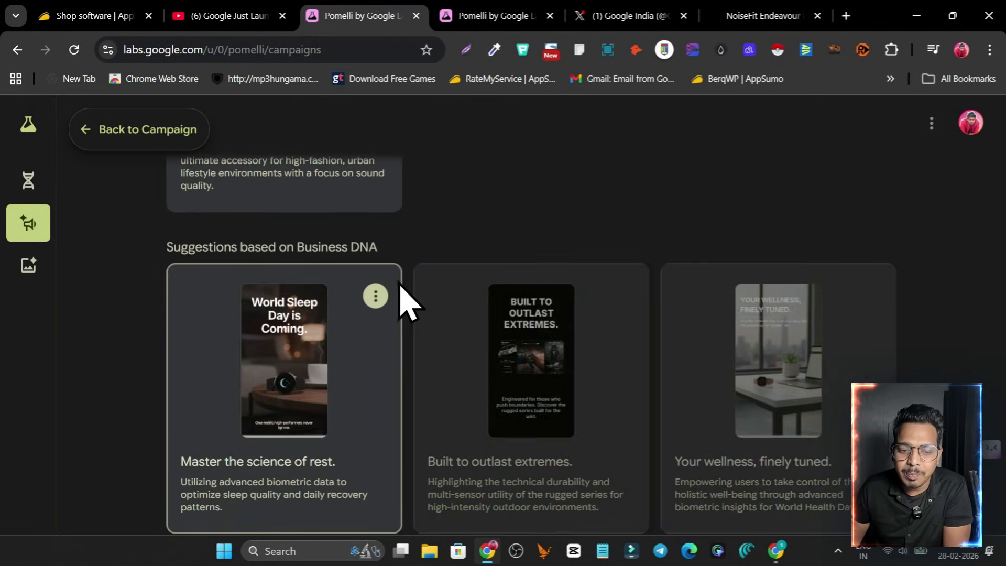
pyautogui.scroll(-1, 409, 314)
pyautogui.scroll(5, 411, 344)
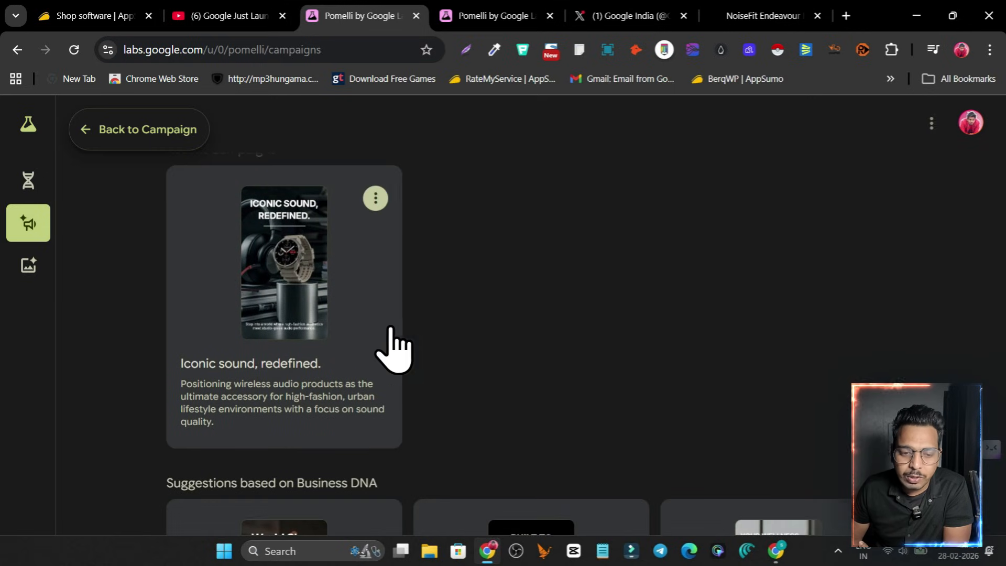
pyautogui.click(294, 251)
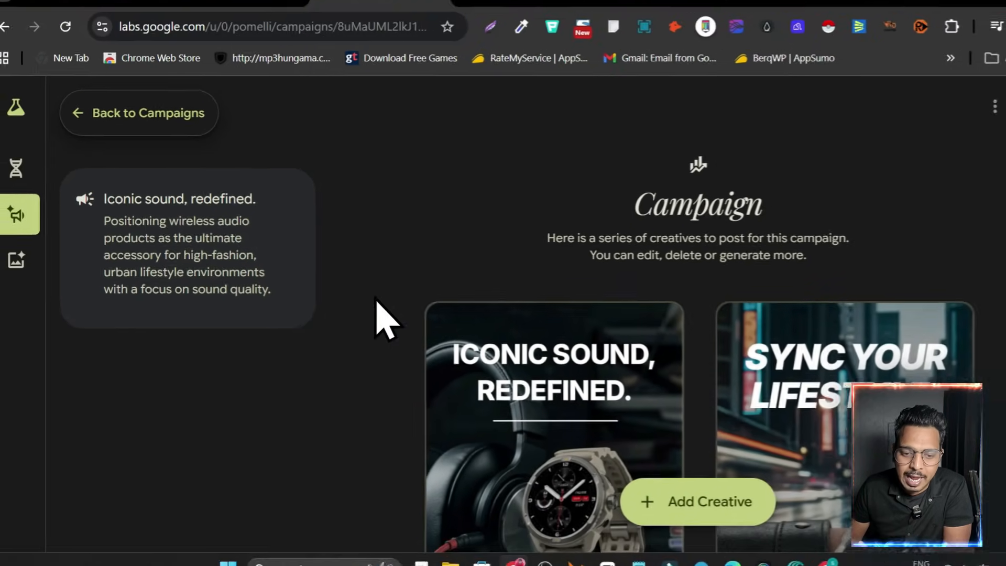
pyautogui.scroll(-4, 603, 301)
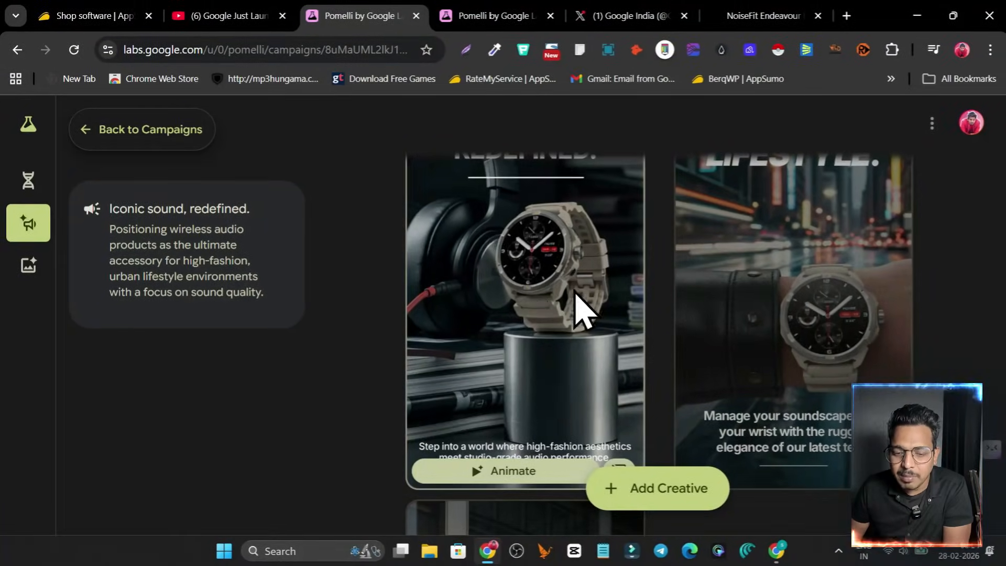
pyautogui.scroll(3, 521, 292)
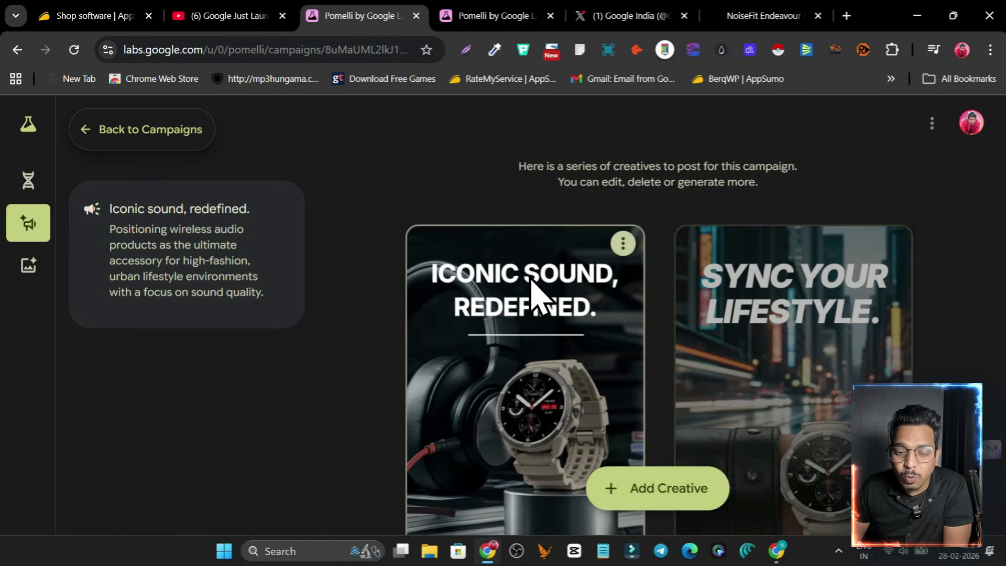
pyautogui.scroll(-6, 748, 344)
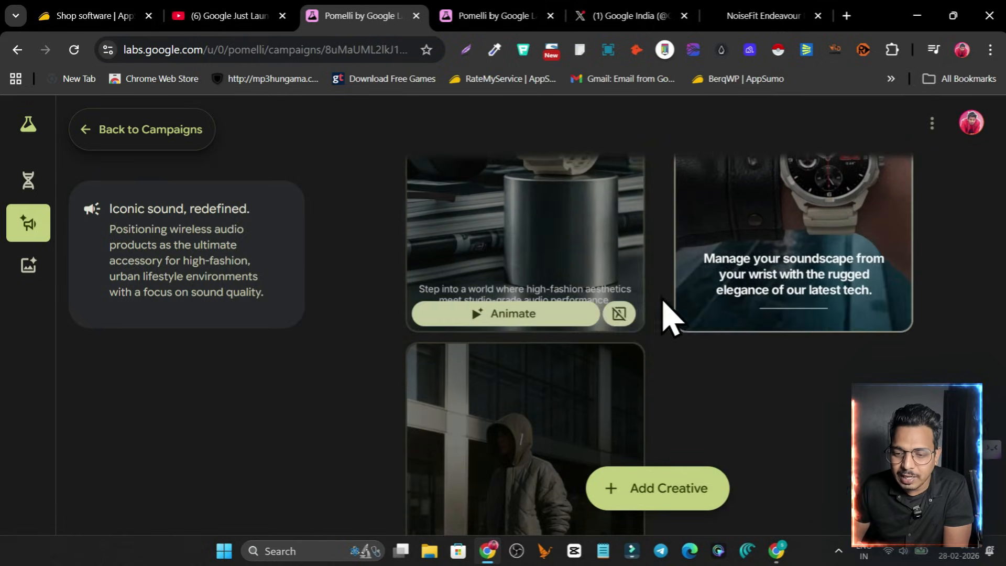
pyautogui.scroll(-5, 524, 411)
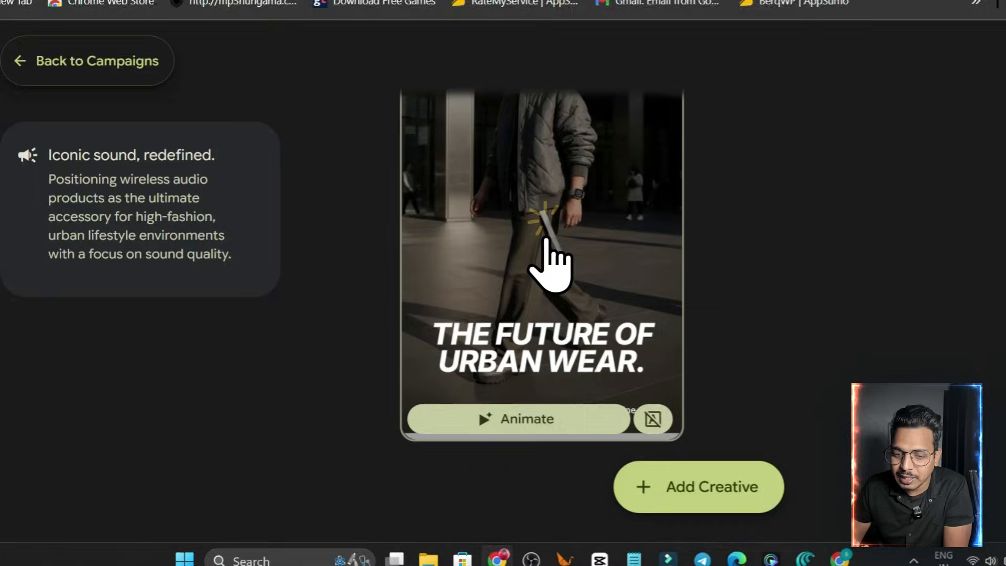
# - Open the "The Future of Urban Wear" creative and inspect its image and header editing settings
pyautogui.click(533, 269)
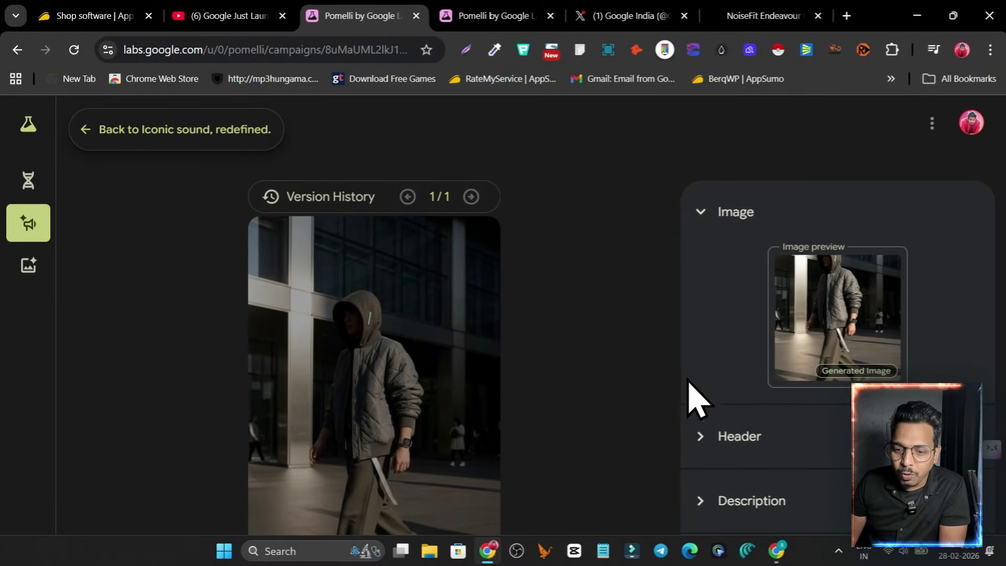
pyautogui.click(723, 437)
pyautogui.scroll(-2, 786, 425)
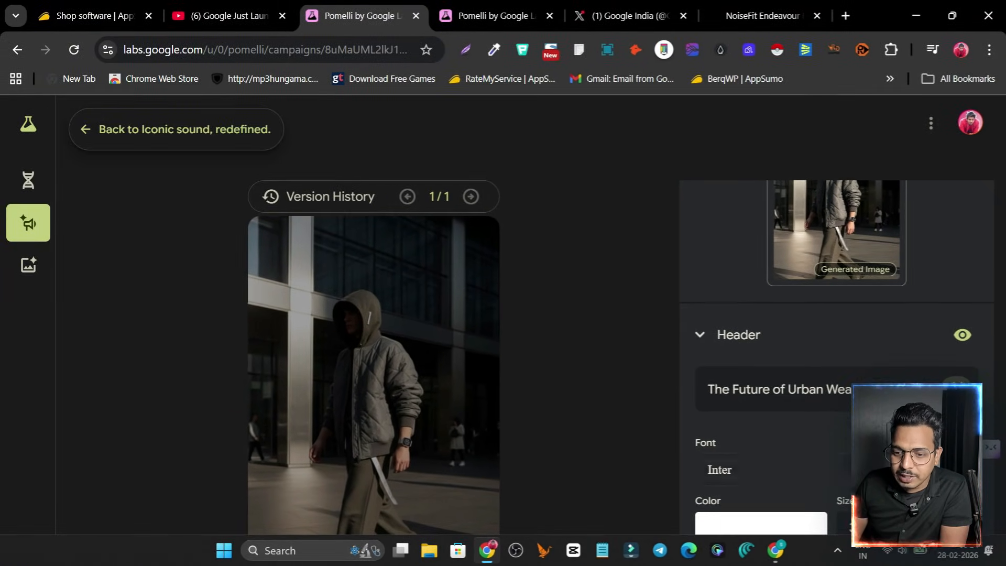
pyautogui.scroll(2, 705, 283)
pyautogui.click(700, 213)
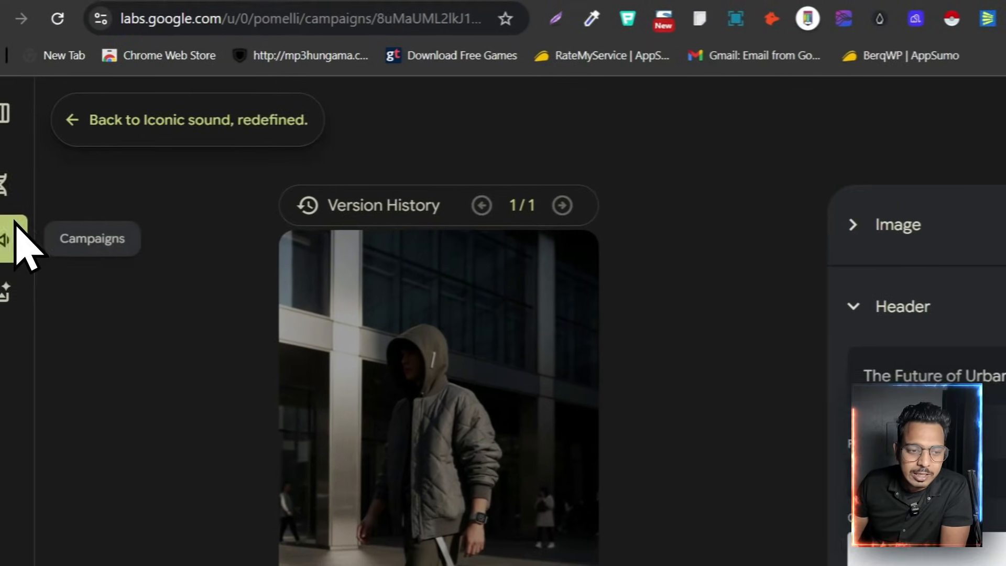
# - Return to the campaigns overview, open the suggested "Built to outlast extremes." campaign and examine its creatives and their Animate option
pyautogui.click(14, 230)
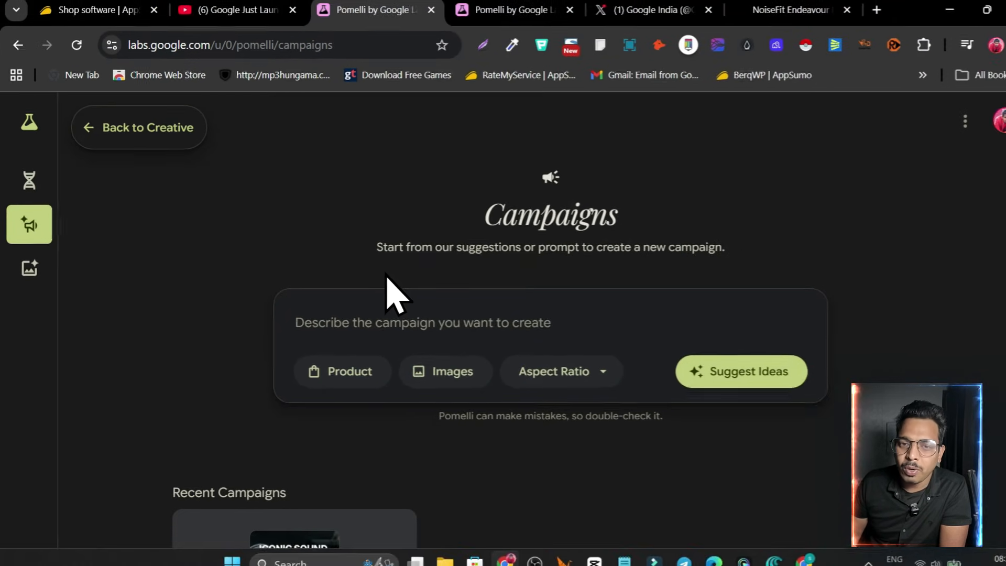
pyautogui.scroll(-10, 388, 285)
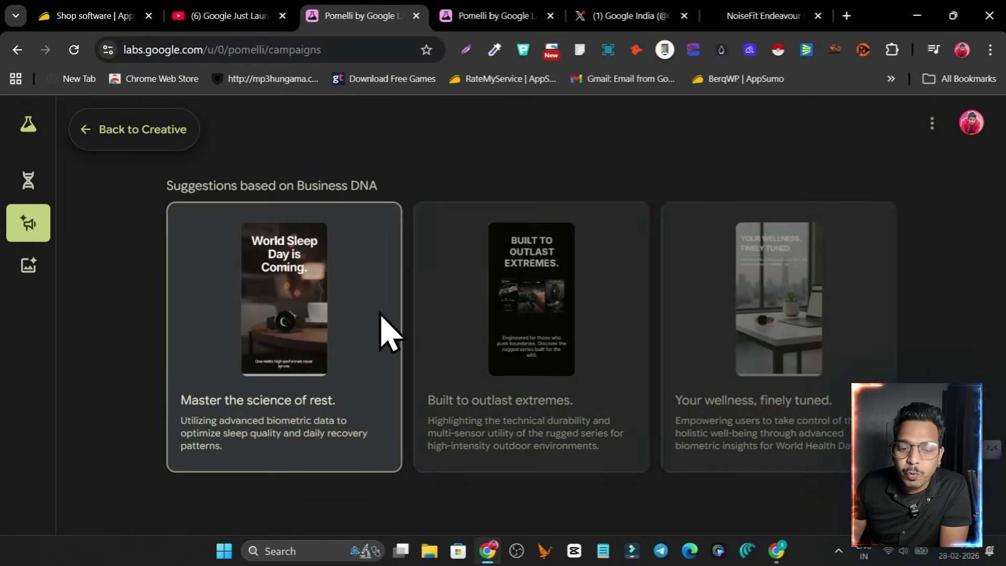
pyautogui.click(519, 320)
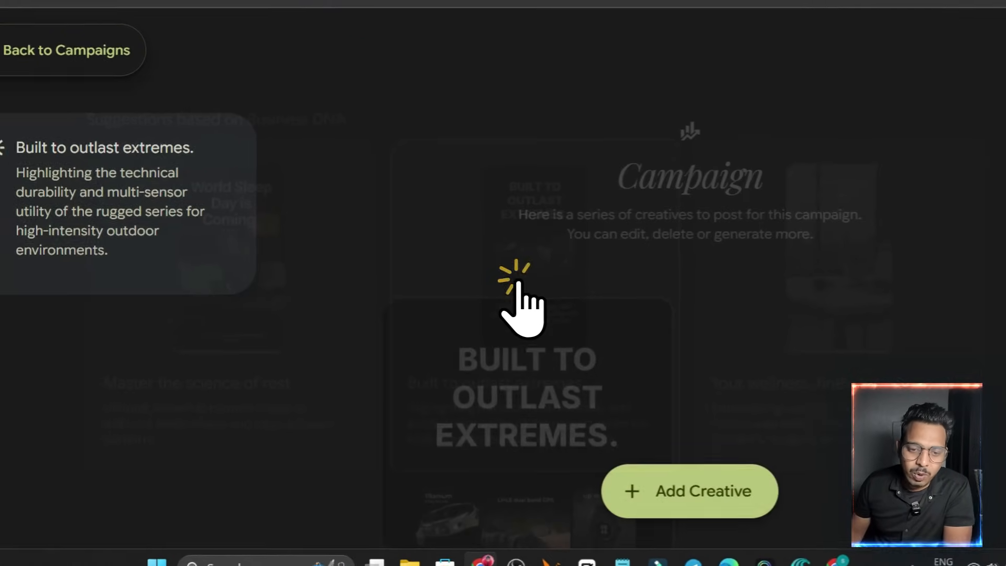
pyautogui.scroll(-5, 519, 304)
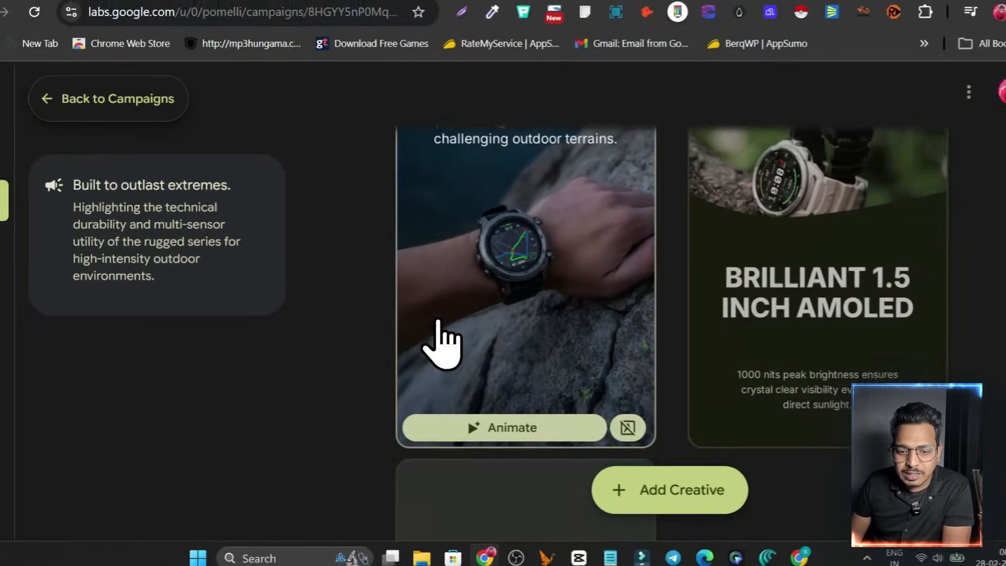
pyautogui.scroll(-4, 439, 322)
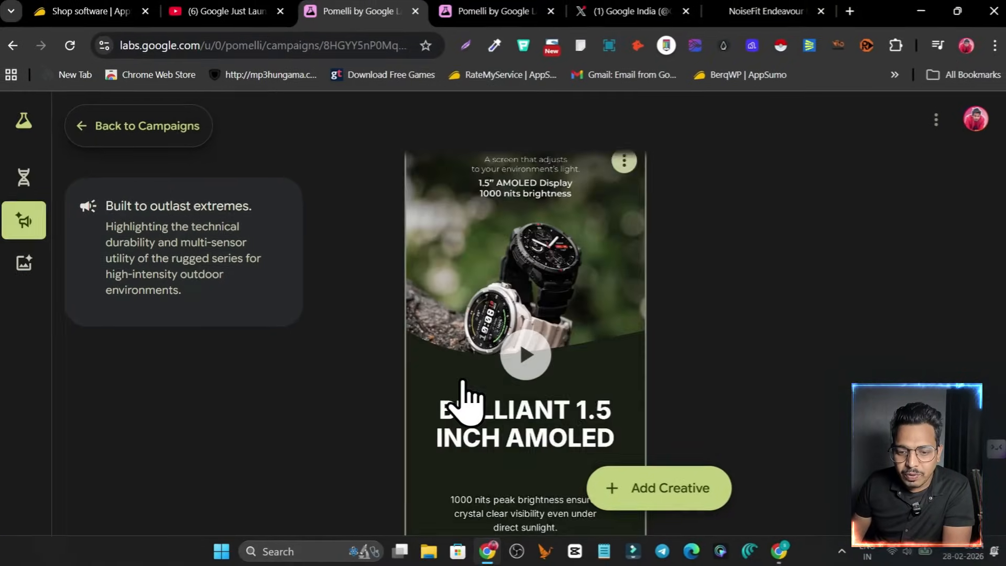
pyautogui.scroll(-1, 656, 348)
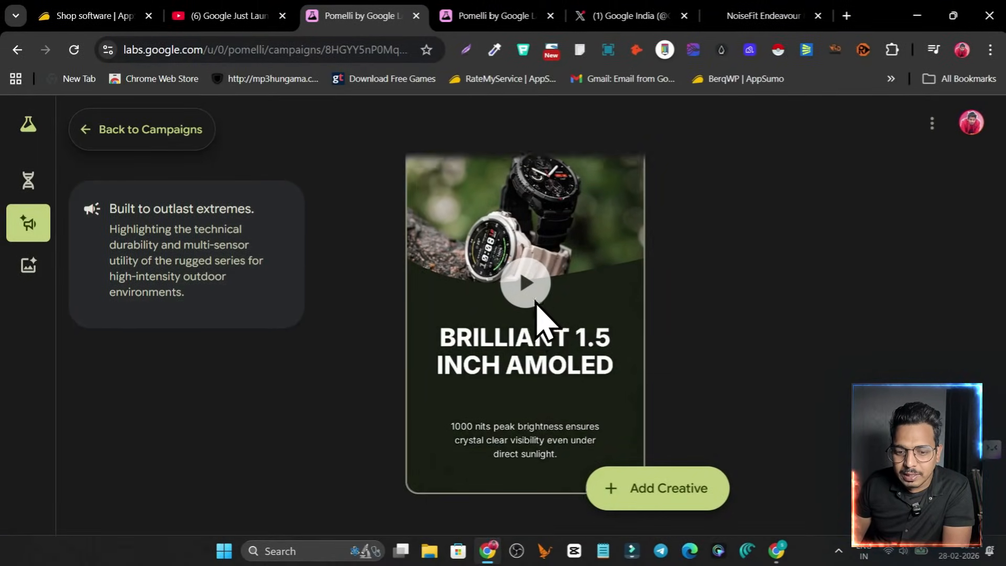
pyautogui.scroll(3, 540, 309)
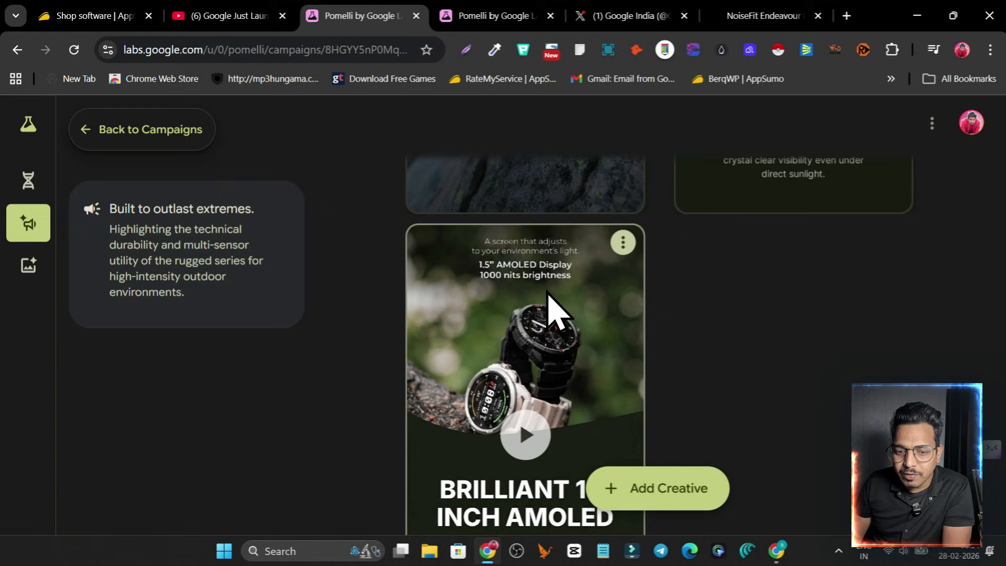
pyautogui.scroll(4, 630, 292)
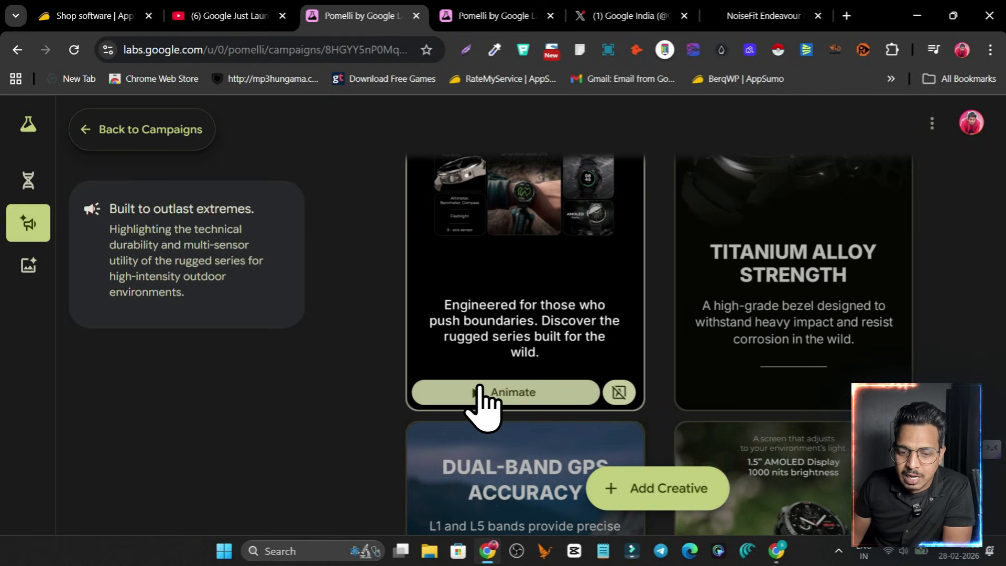
pyautogui.click(536, 392)
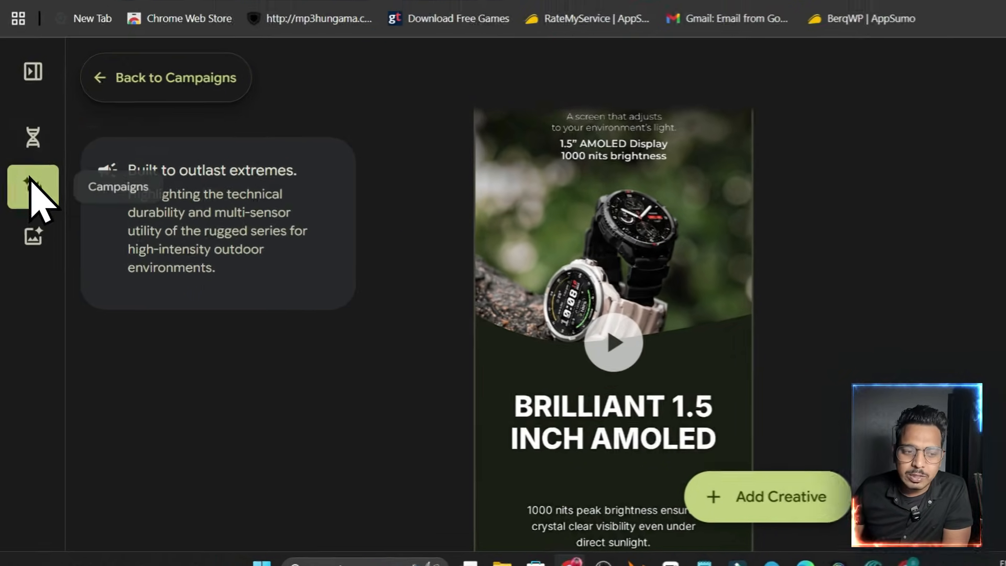
# - Return to the campaigns overview and add the navy blue headphones picture as the image for a new campaign
pyautogui.click(26, 223)
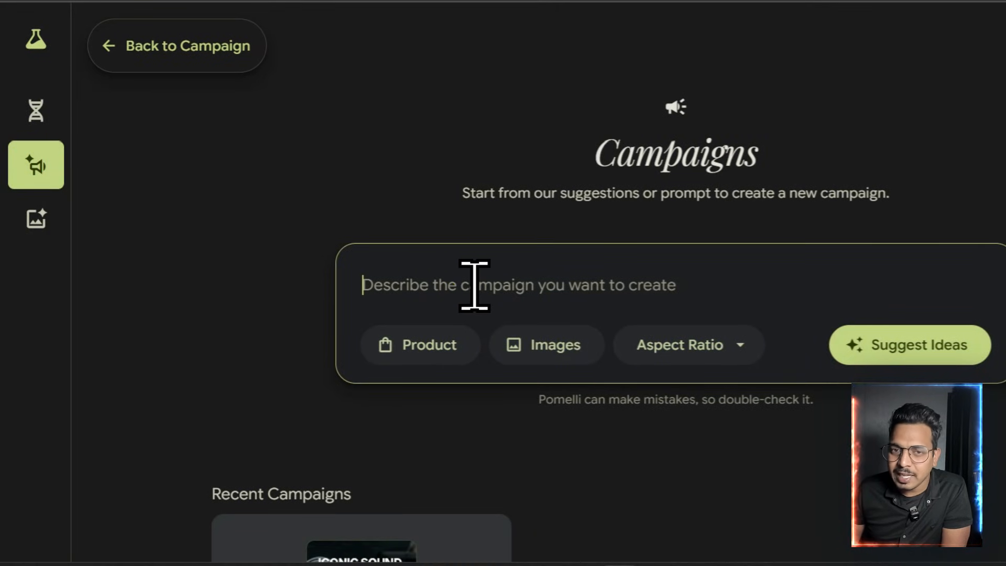
pyautogui.click(532, 343)
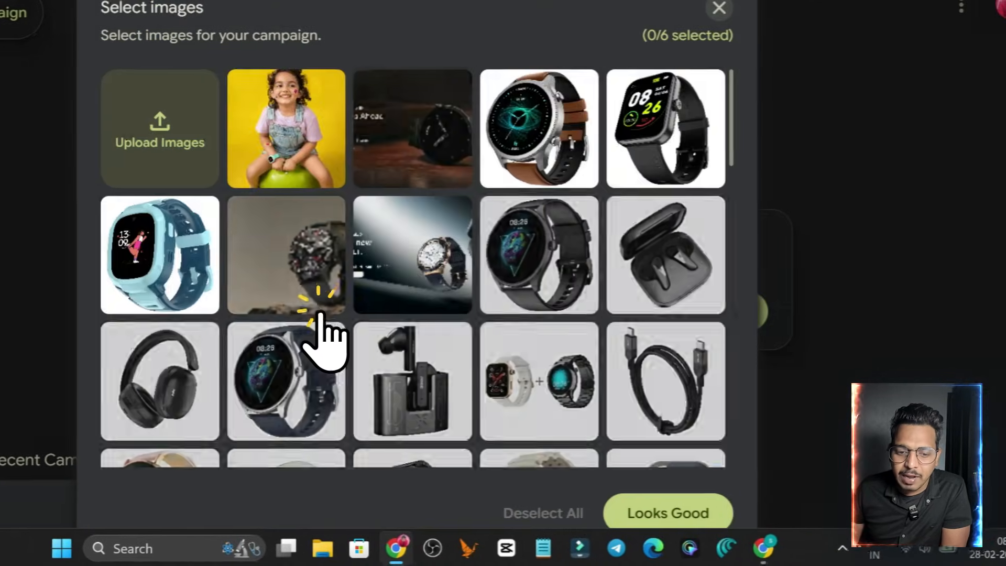
pyautogui.scroll(-2, 593, 262)
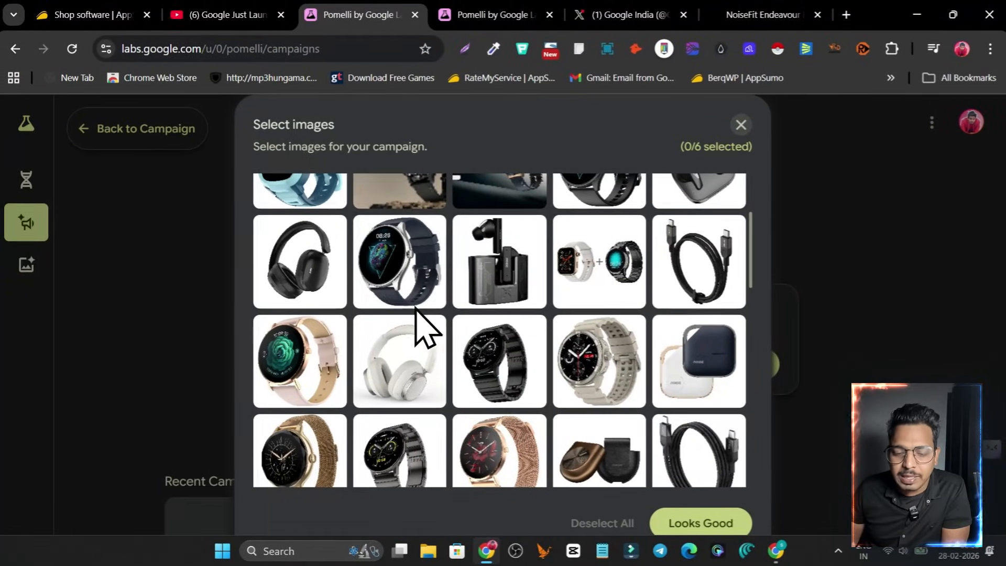
pyautogui.scroll(-2, 498, 286)
pyautogui.scroll(-4, 500, 277)
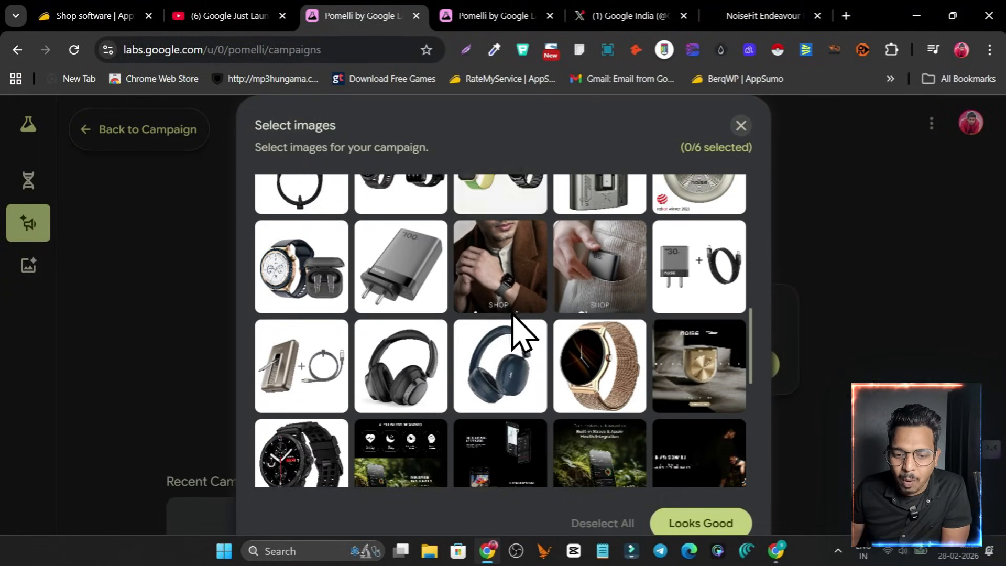
pyautogui.scroll(-1, 367, 352)
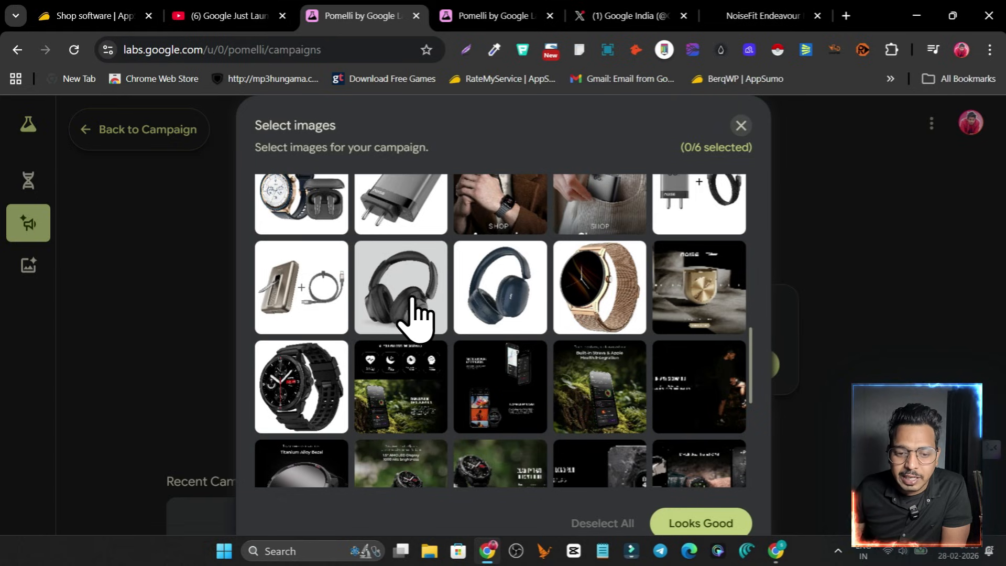
pyautogui.click(504, 309)
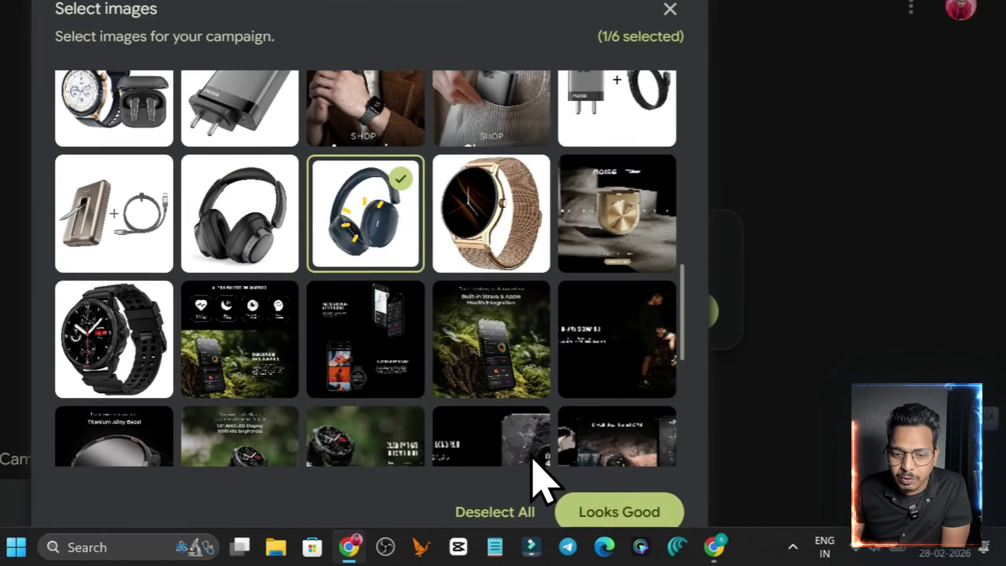
pyautogui.scroll(-2, 561, 420)
pyautogui.click(618, 508)
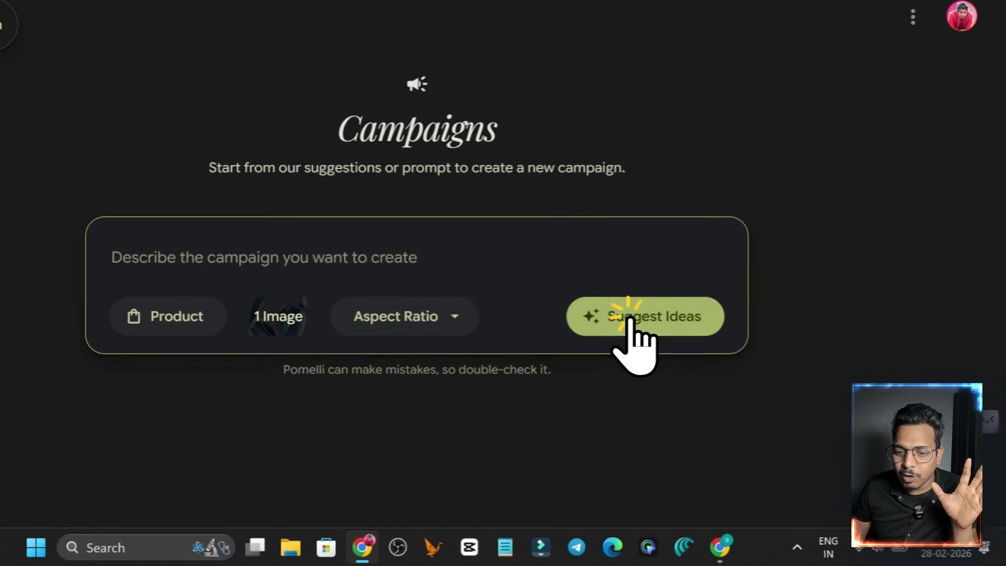
# - Generate campaign idea suggestions from the selected headphones image and check their progress
pyautogui.click(708, 367)
pyautogui.scroll(-4, 461, 325)
pyautogui.scroll(3, 539, 287)
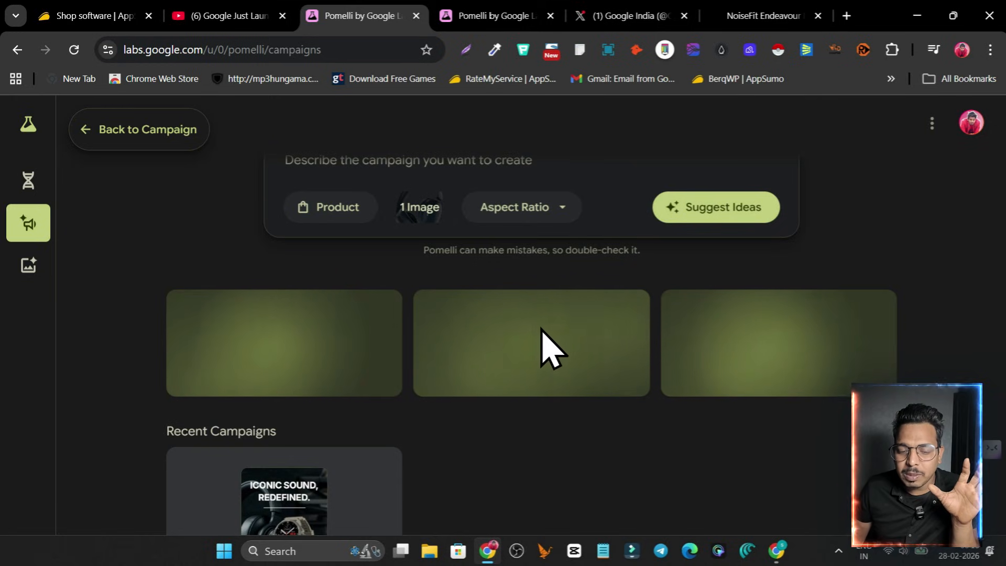
pyautogui.scroll(3, 383, 314)
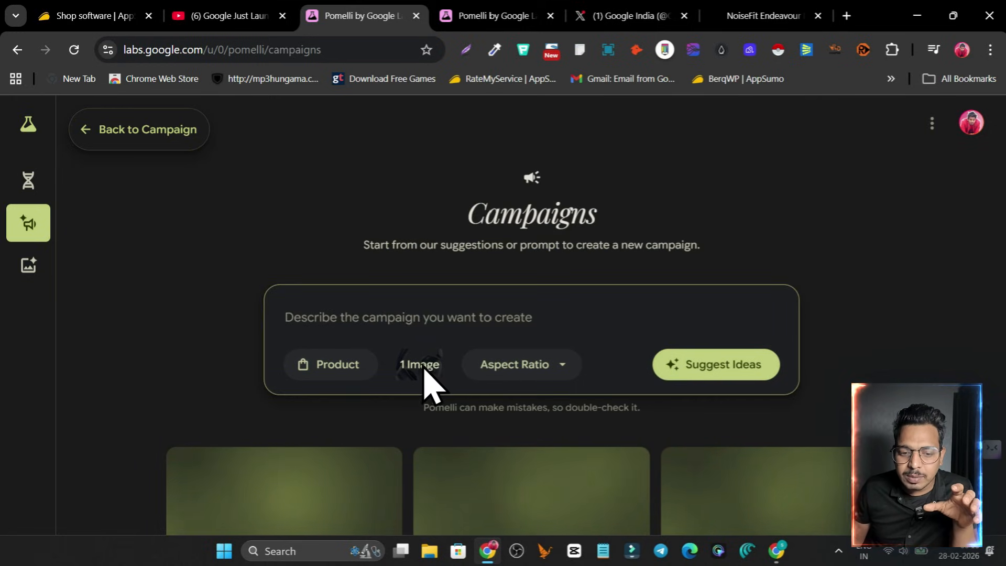
pyautogui.scroll(-4, 427, 361)
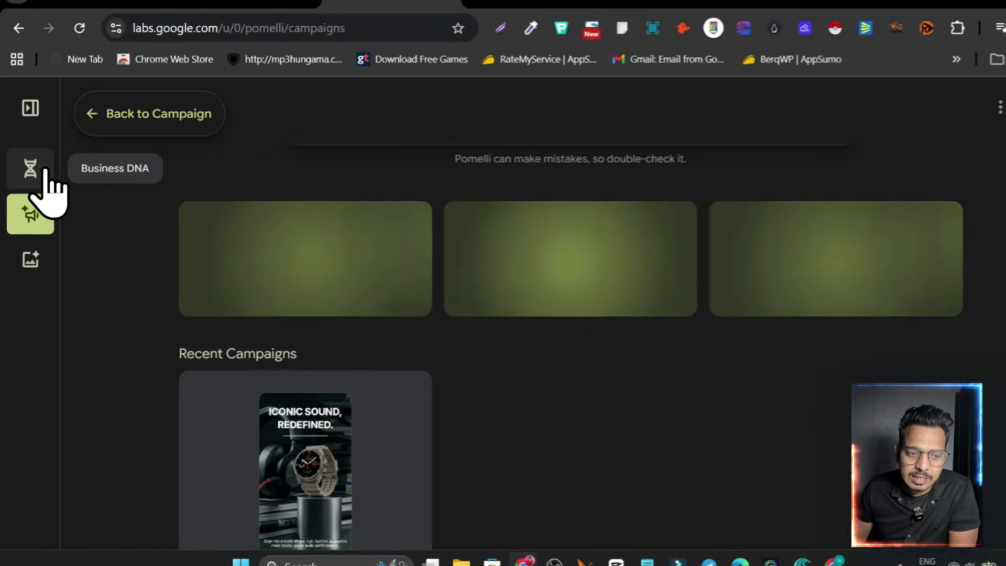
# - Look at the Business DNA page and go back to the campaigns overview to check the progress of the idea suggestions
pyautogui.click(26, 181)
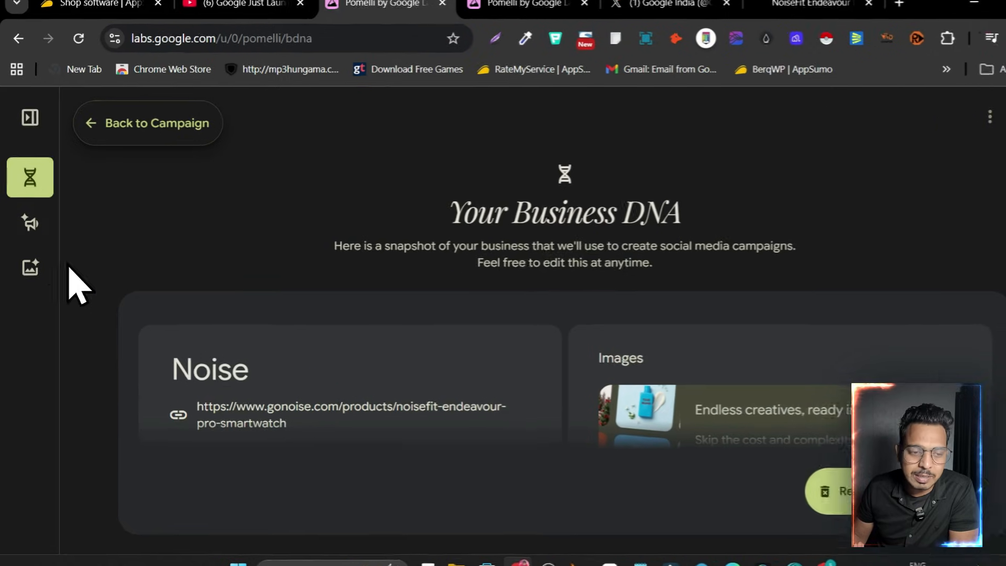
pyautogui.click(29, 224)
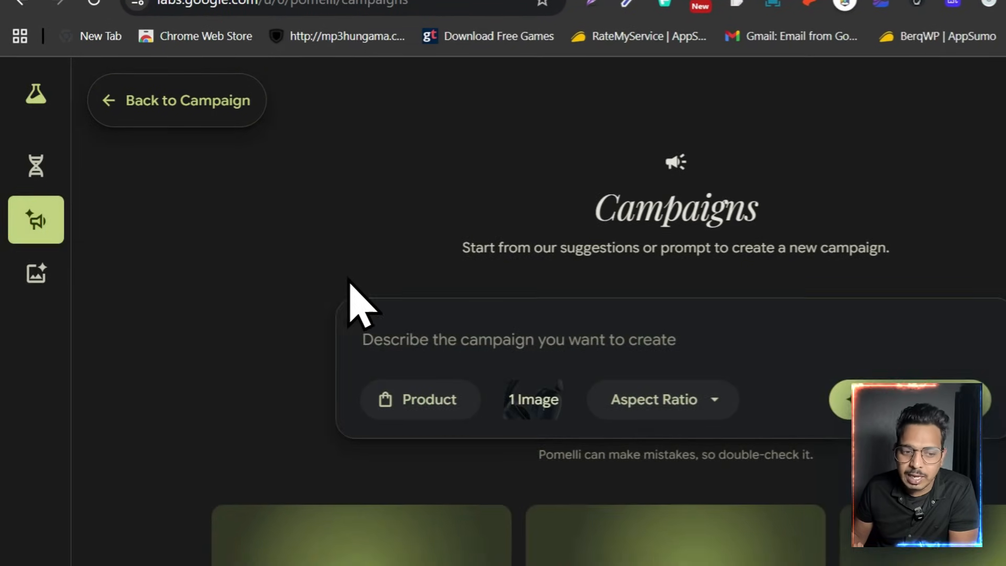
pyautogui.scroll(-3, 349, 283)
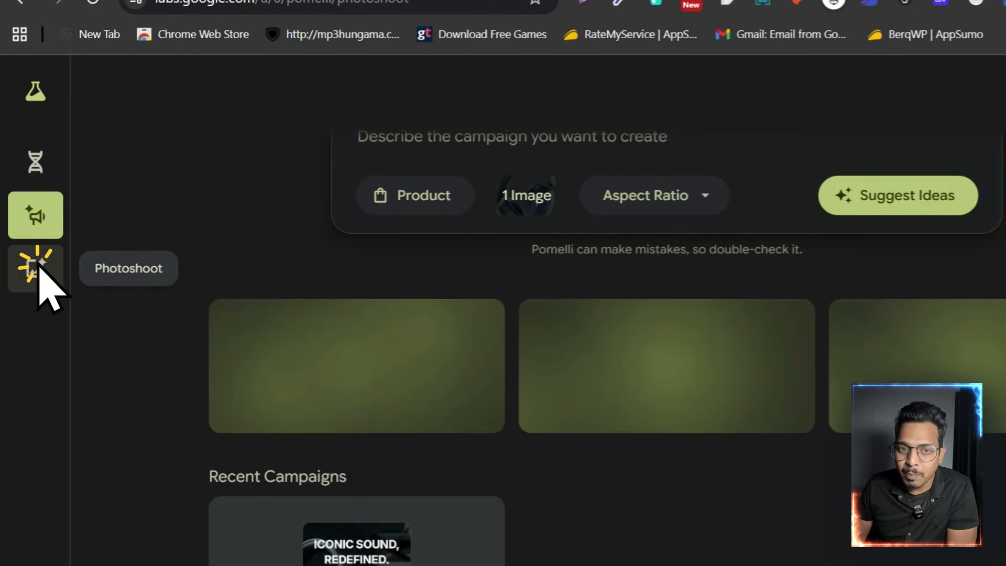
# - Open Photoshoot, start a product photoshoot and open the selection of its product image
pyautogui.click(30, 268)
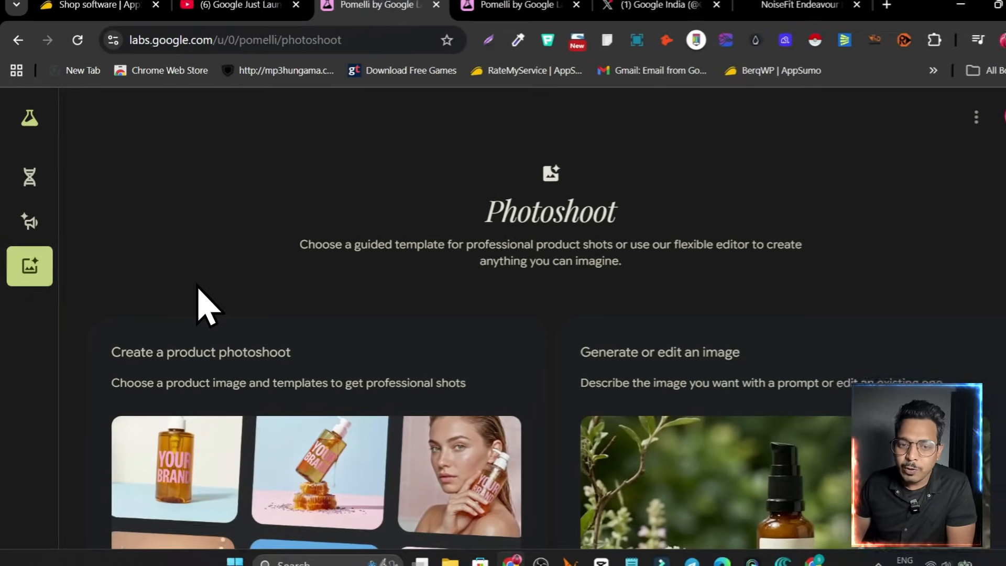
pyautogui.scroll(-3, 392, 275)
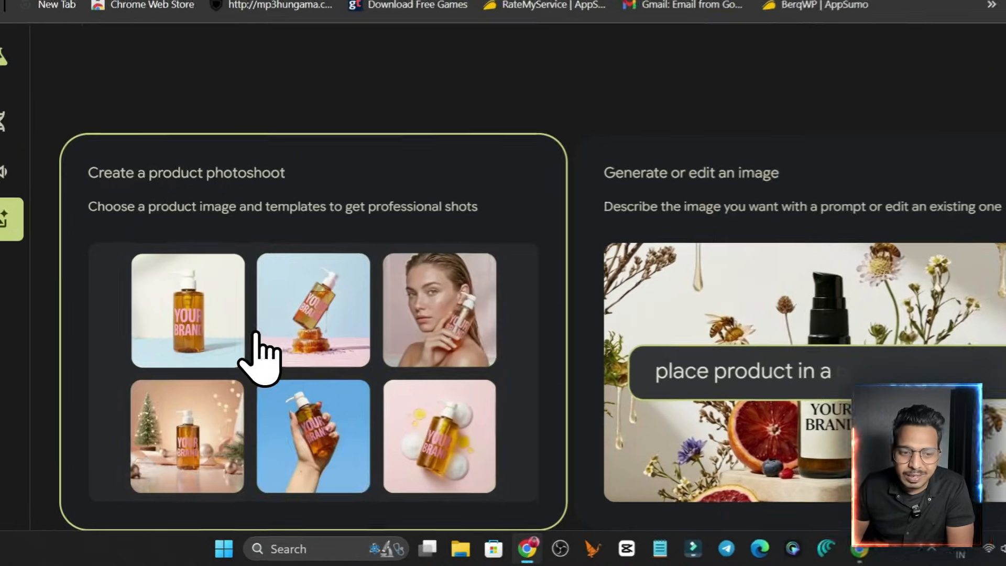
pyautogui.click(251, 367)
pyautogui.click(402, 310)
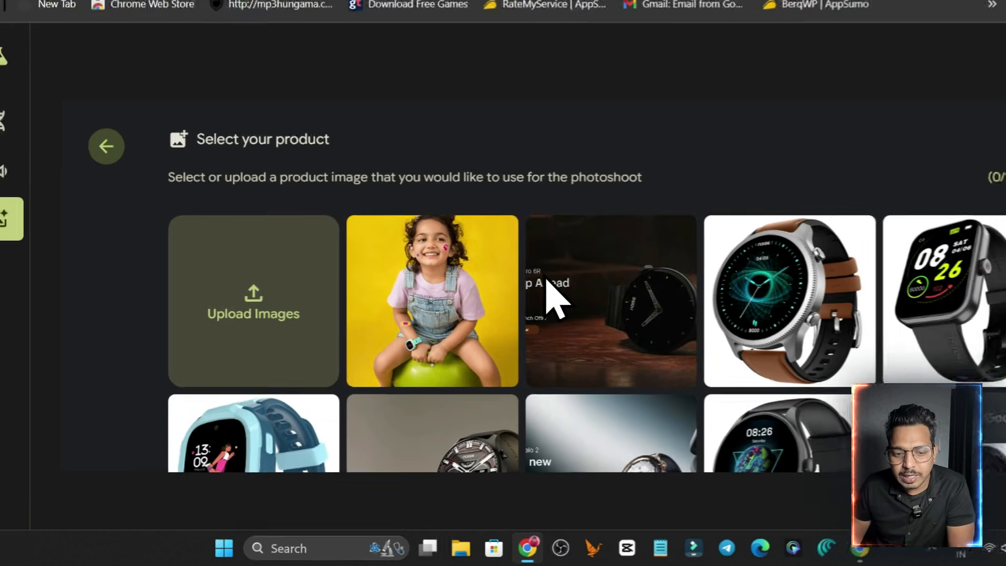
# - Find the navy blue headphones picture among the product images and confirm it as the photoshoot's product
pyautogui.scroll(-10, 548, 286)
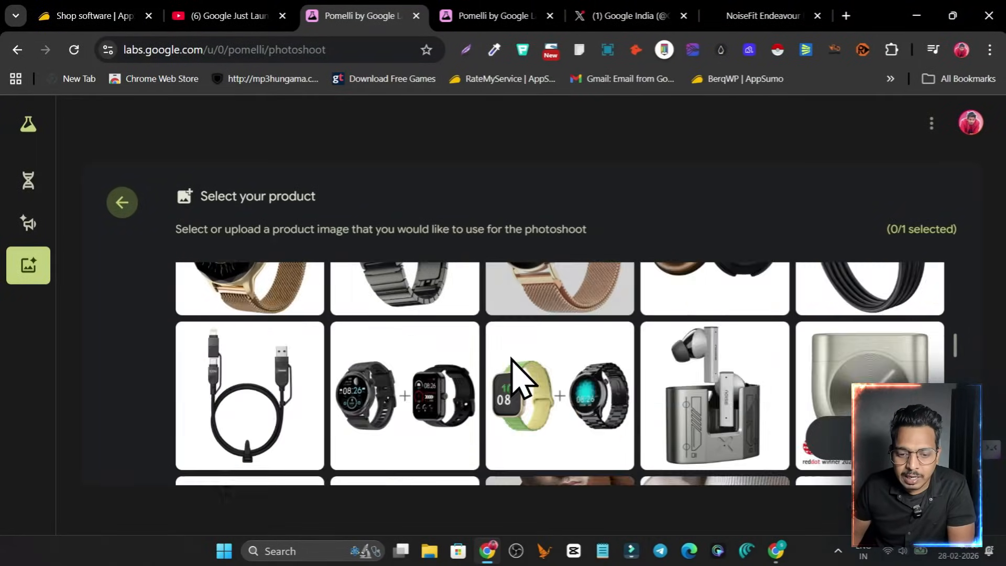
pyautogui.scroll(-8, 512, 358)
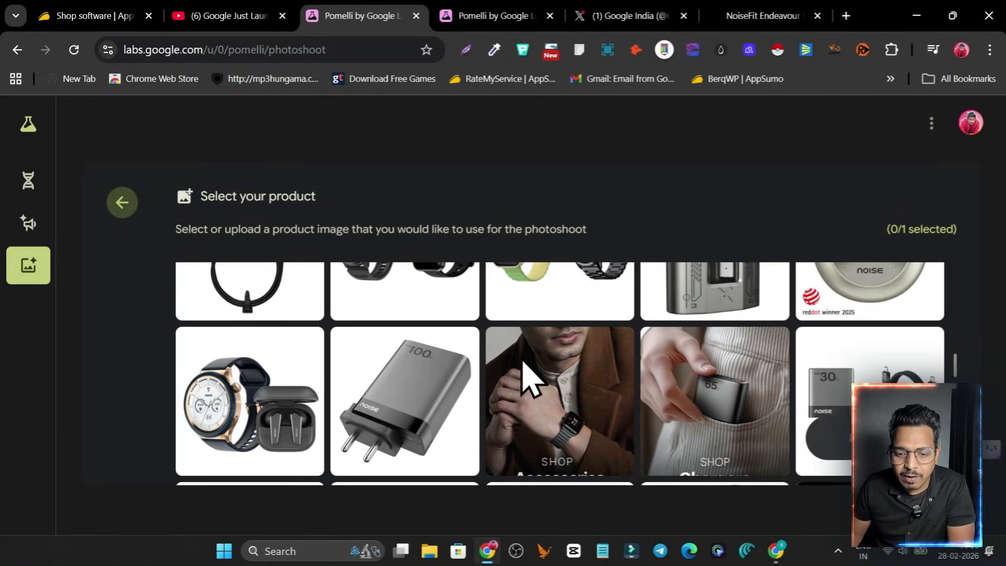
pyautogui.scroll(15, 564, 362)
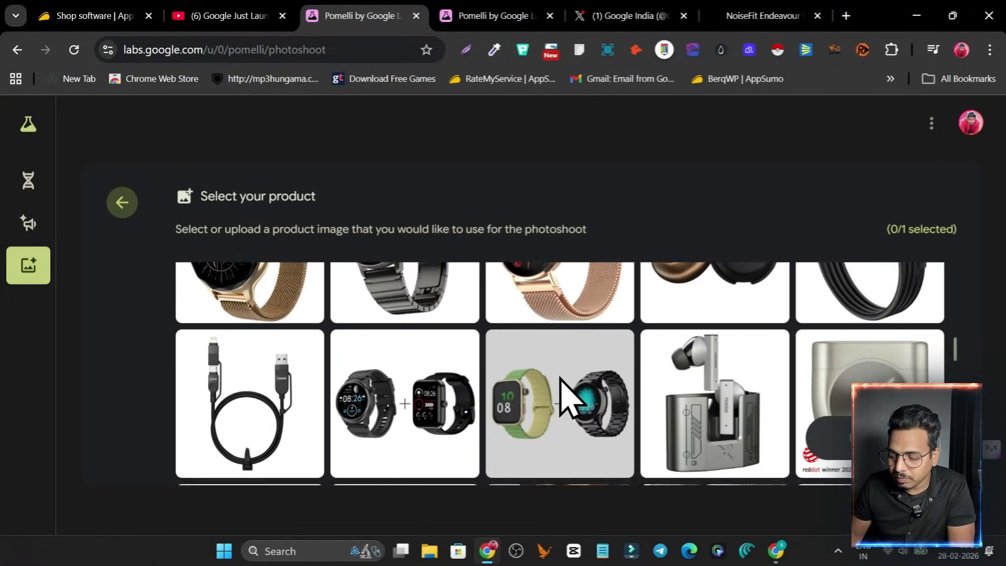
pyautogui.scroll(-1, 573, 367)
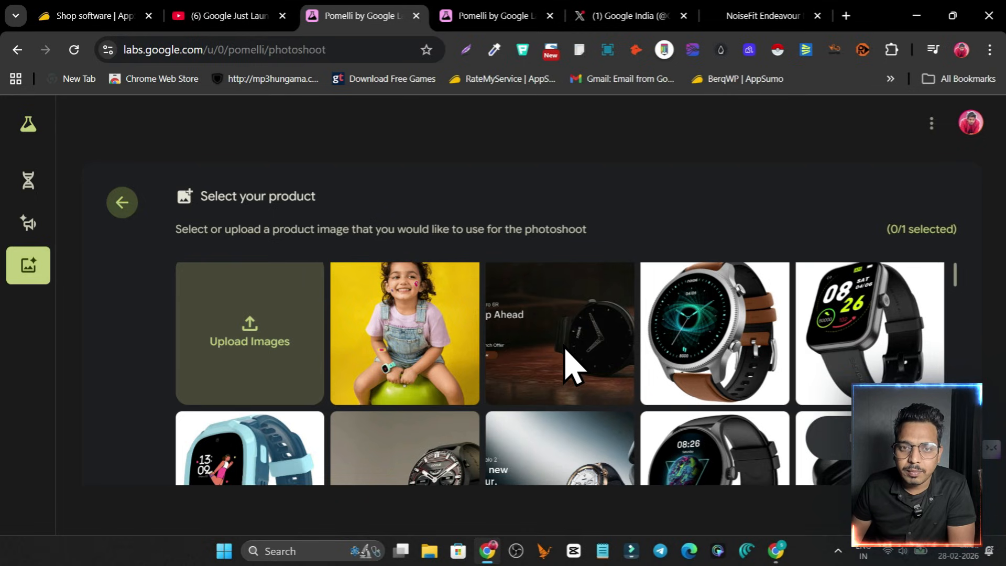
pyautogui.scroll(-15, 565, 349)
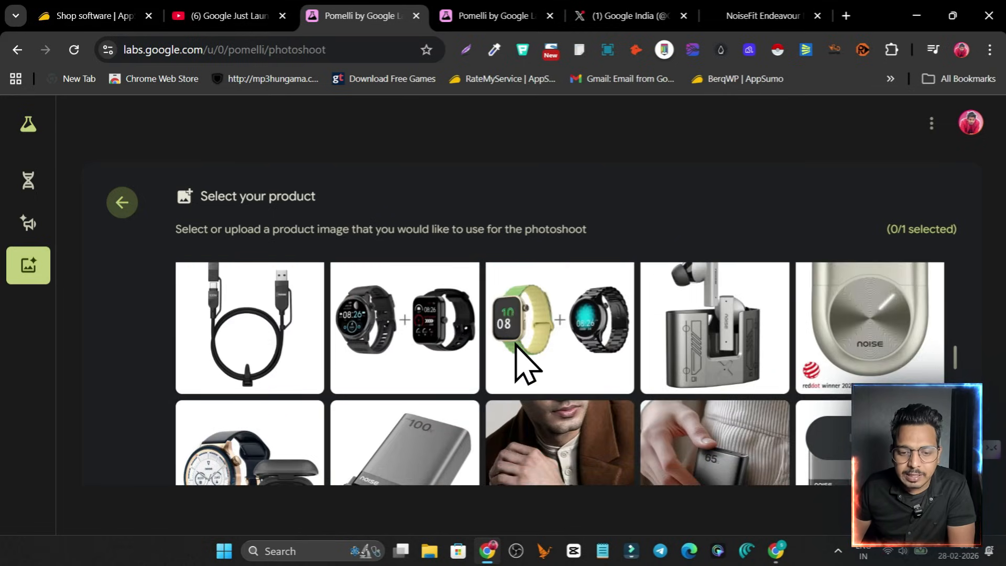
pyautogui.scroll(-4, 517, 349)
pyautogui.click(557, 291)
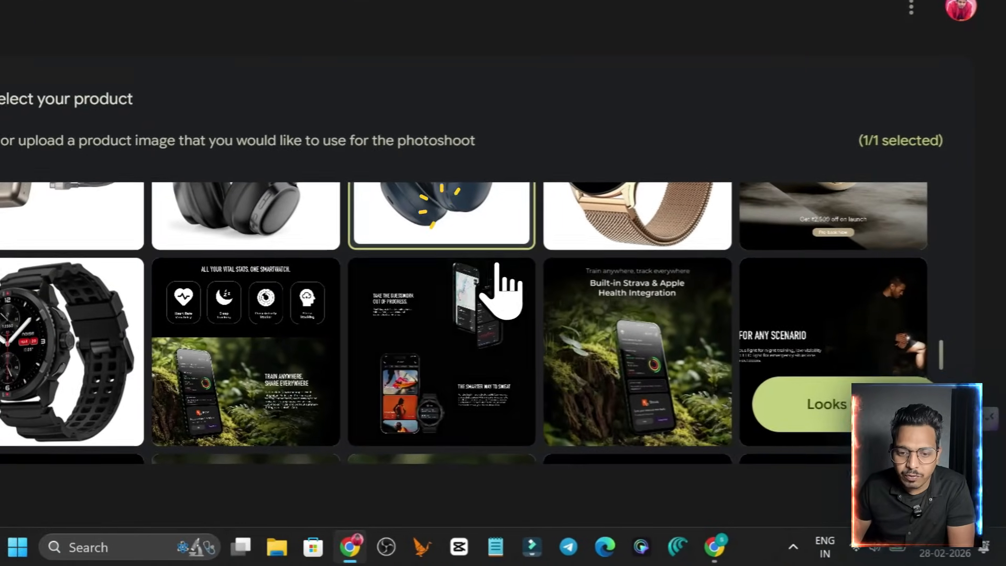
pyautogui.click(834, 404)
# - Review the shot templates, confirm Studio, Floating, In Use and Contextual, and create the photoshoot
pyautogui.scroll(-2, 393, 343)
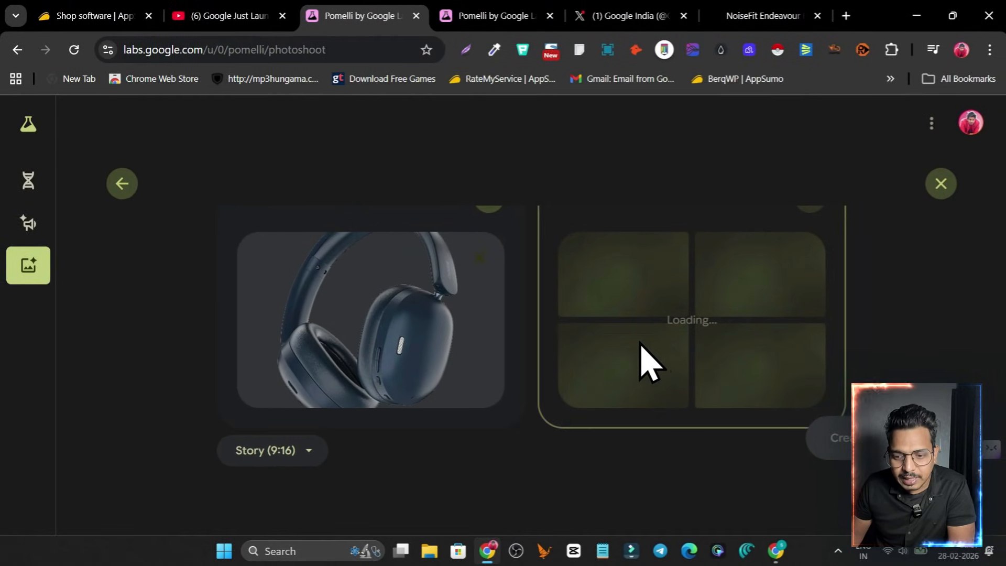
pyautogui.scroll(2, 603, 344)
pyautogui.click(640, 317)
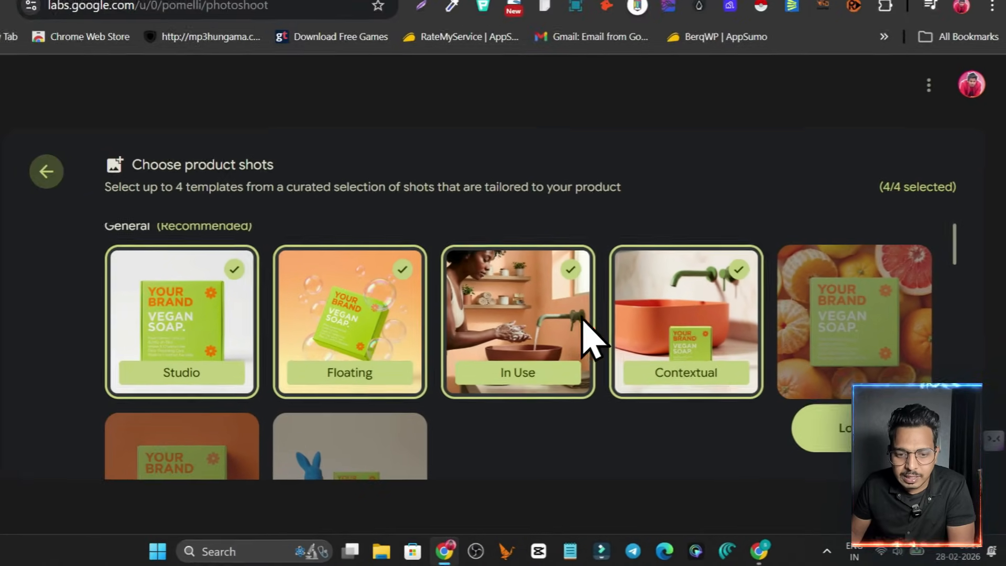
pyautogui.scroll(-2, 356, 353)
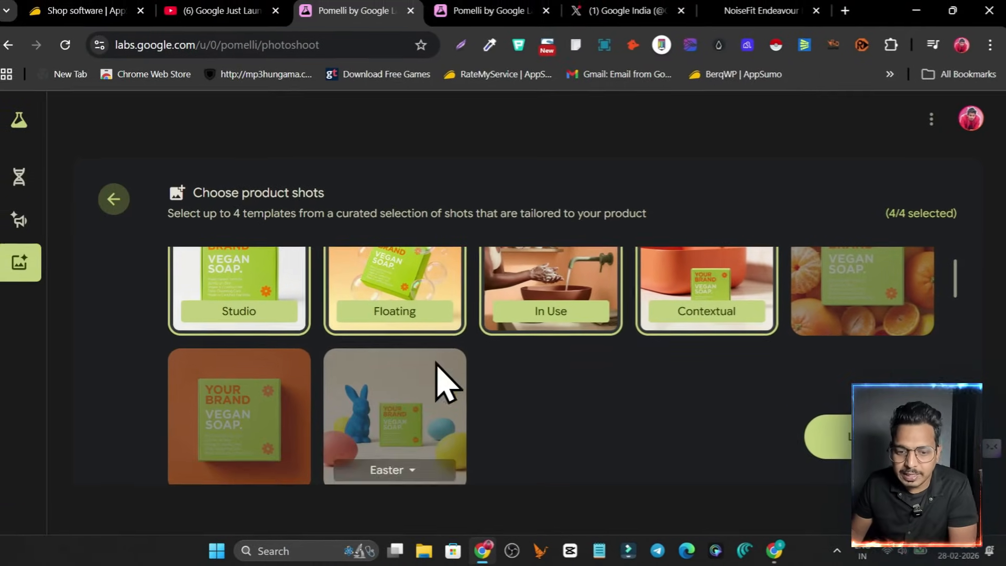
pyautogui.scroll(2, 556, 378)
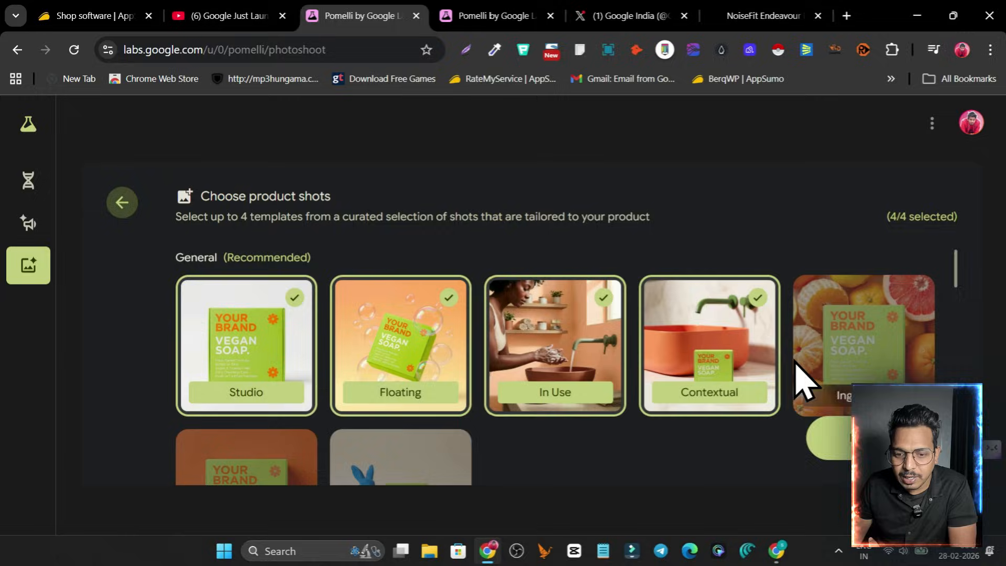
pyautogui.click(828, 437)
pyautogui.click(860, 443)
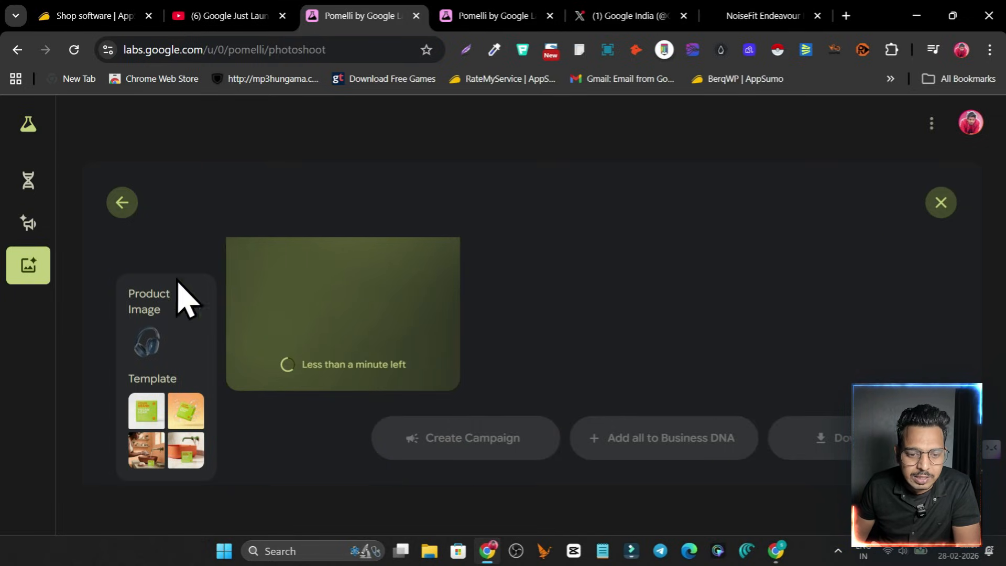
# - Return to the campaigns overview and open the suggested "Your sound, your signature." campaign to generate its creatives
pyautogui.click(28, 223)
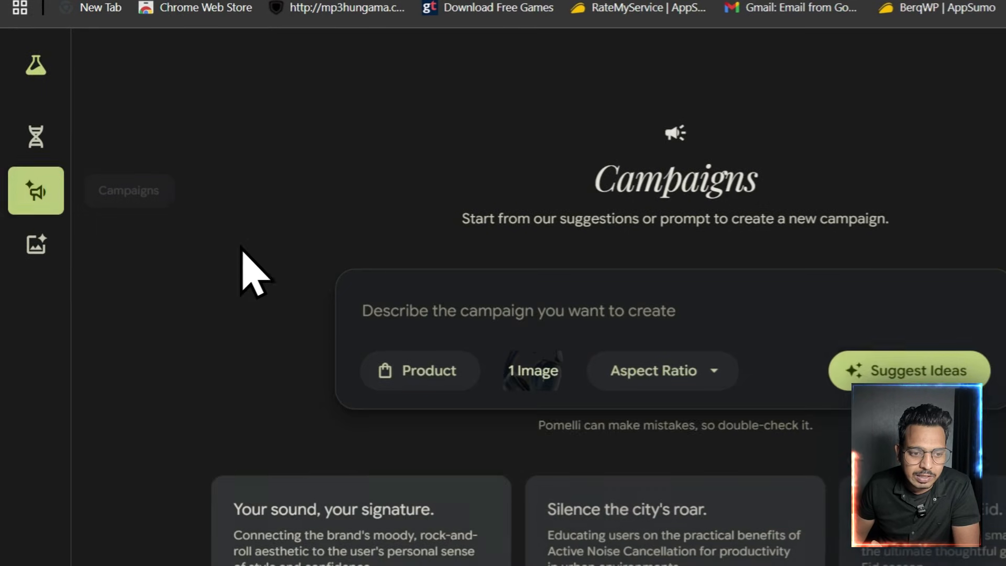
pyautogui.scroll(-3, 419, 314)
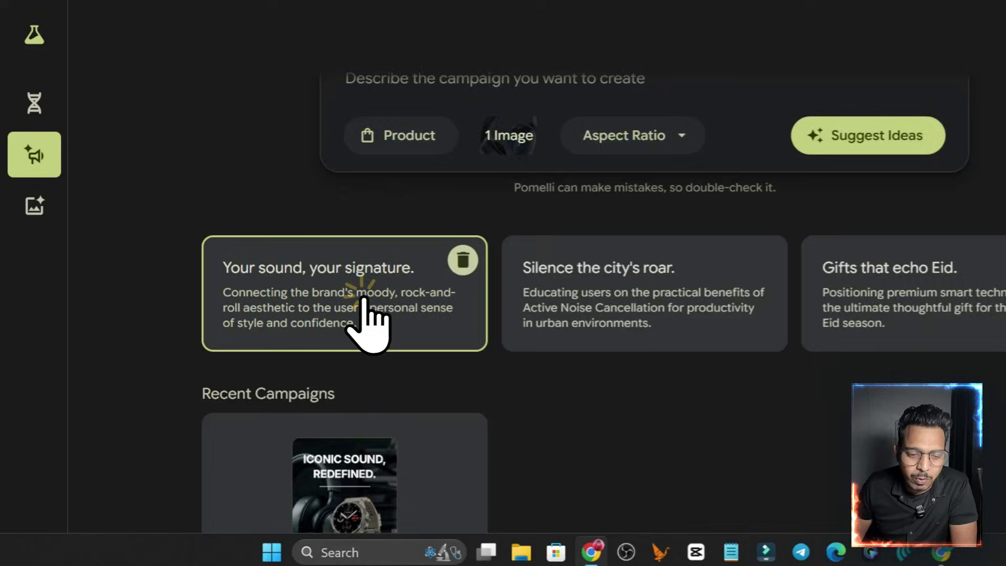
pyautogui.click(299, 342)
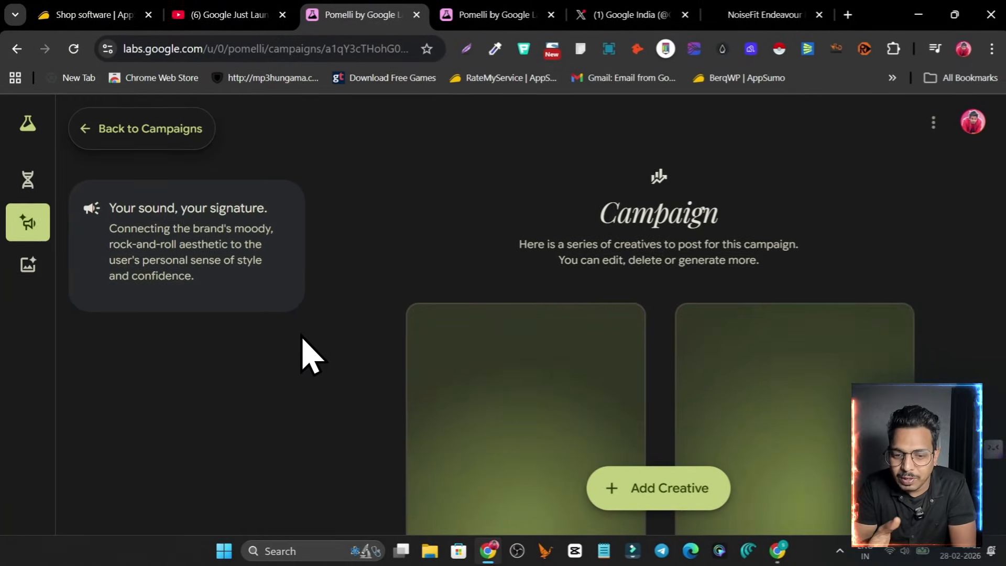
pyautogui.scroll(-1, 417, 325)
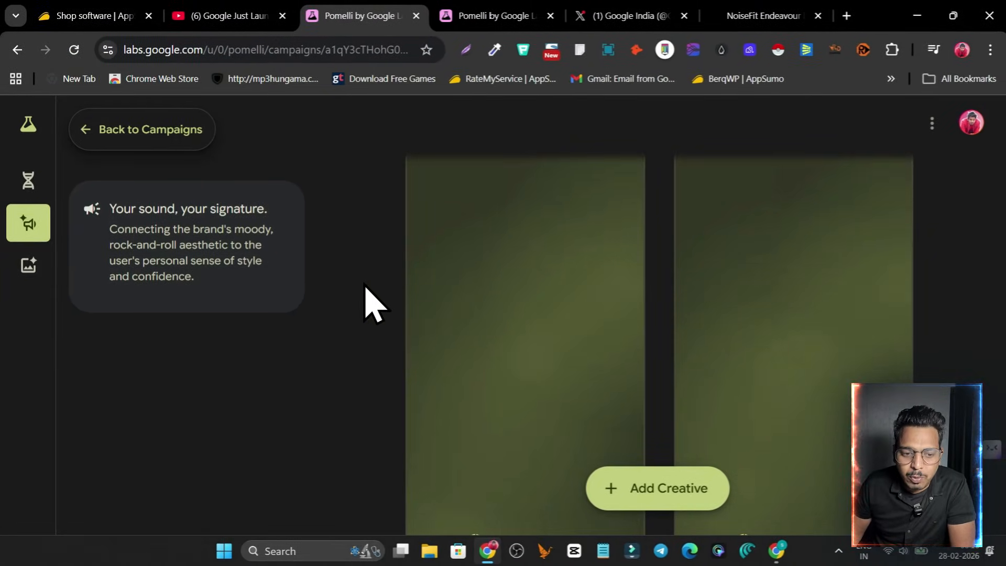
pyautogui.scroll(-1, 366, 296)
pyautogui.scroll(-5, 375, 346)
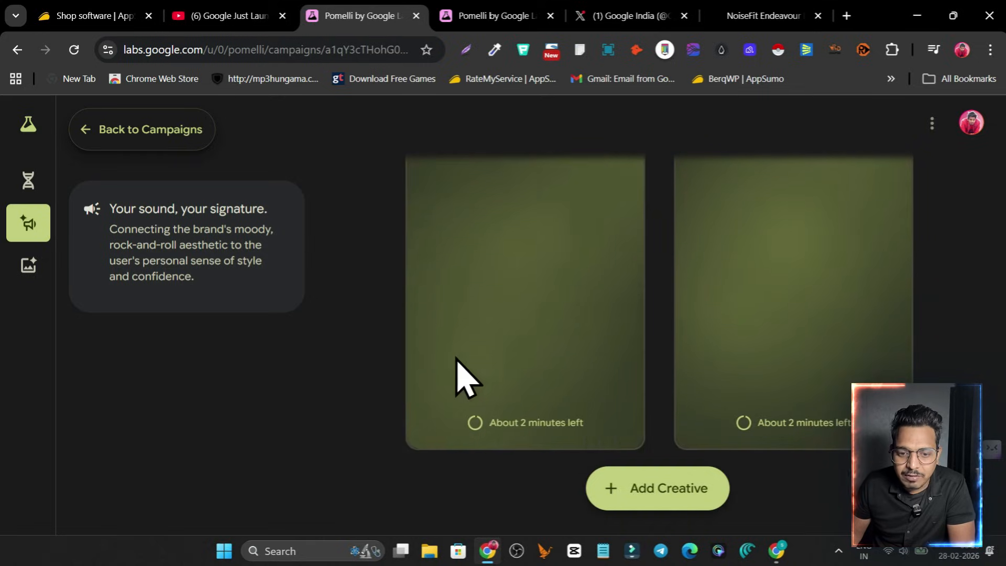
pyautogui.scroll(-3, 461, 377)
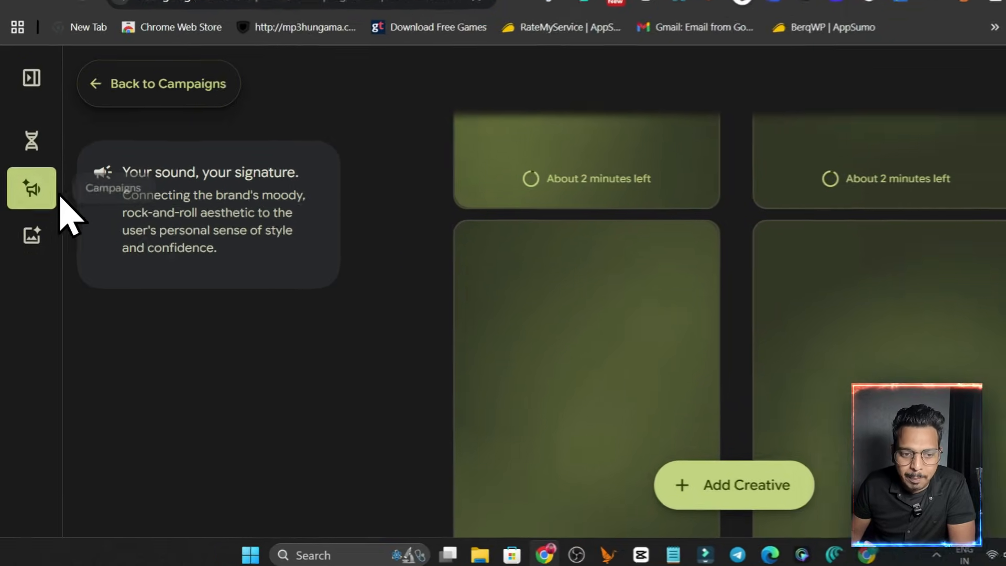
# - Go back to the campaigns overview and start generating creatives for the suggested "Silence the city's roar." campaign
pyautogui.click(30, 228)
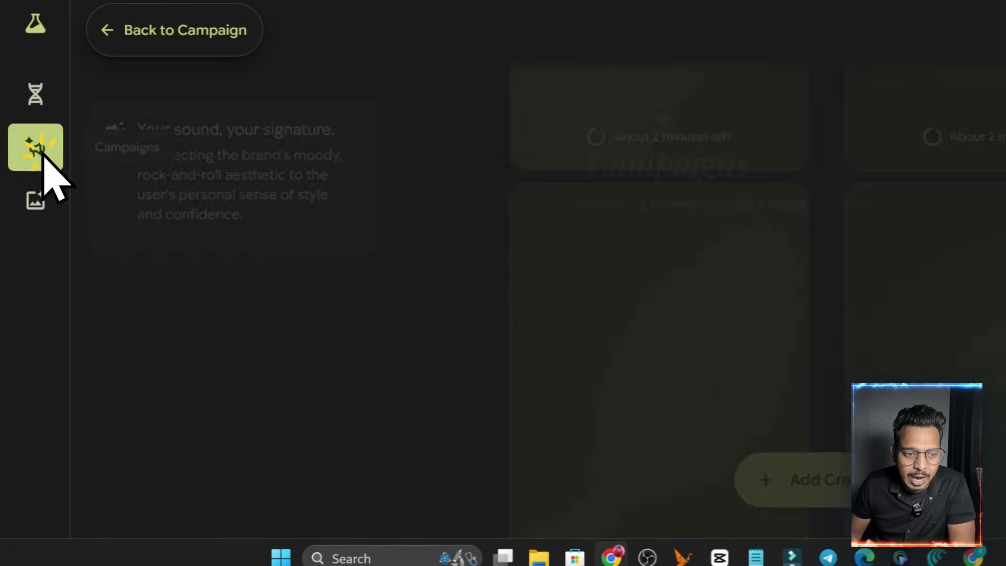
pyautogui.scroll(-3, 472, 366)
pyautogui.click(304, 307)
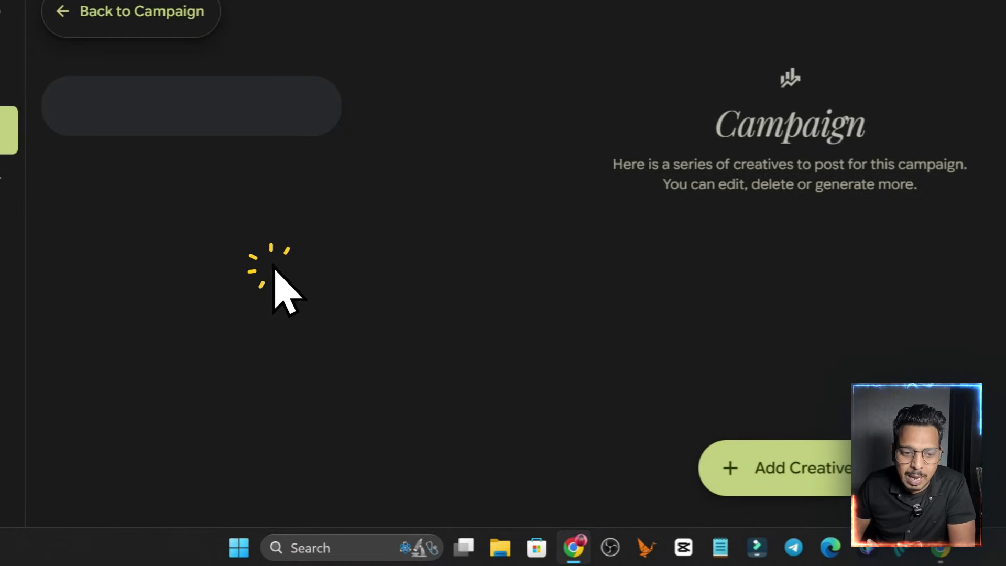
pyautogui.scroll(-3, 600, 209)
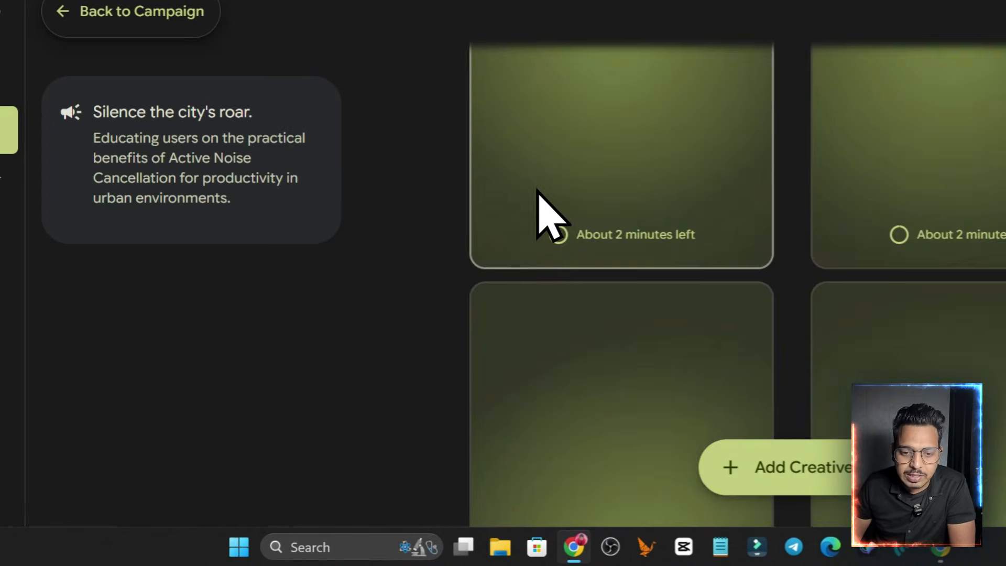
# - From the campaigns overview, open the "Gifts that echo Eid." suggestion to generate its creatives
pyautogui.click(12, 135)
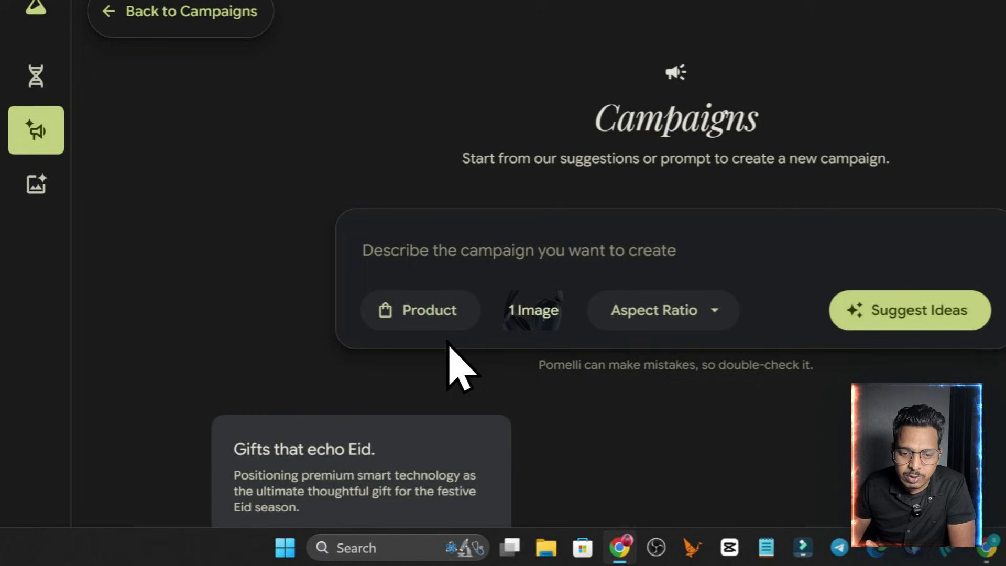
pyautogui.click(306, 461)
pyautogui.scroll(-3, 539, 259)
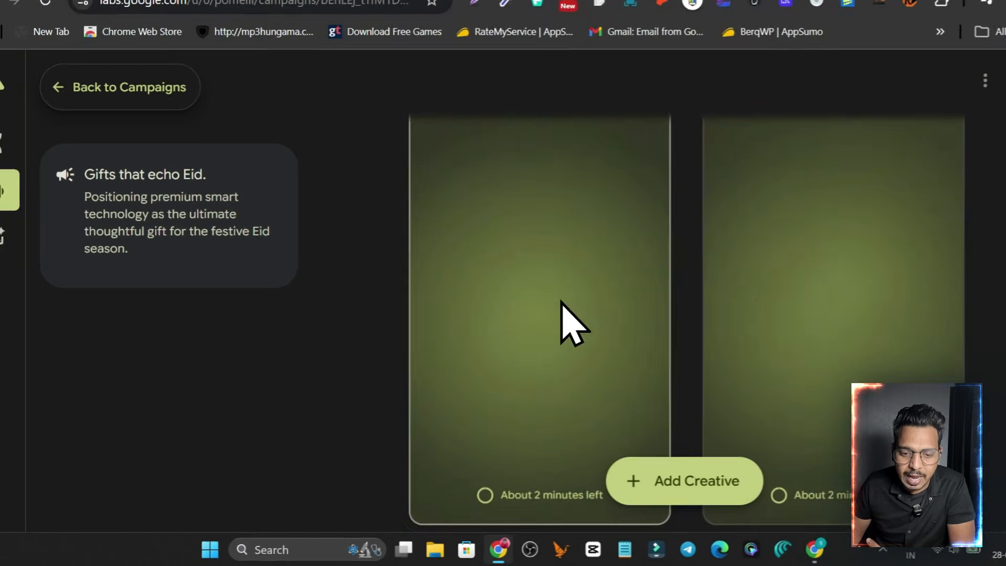
pyautogui.scroll(-5, 490, 331)
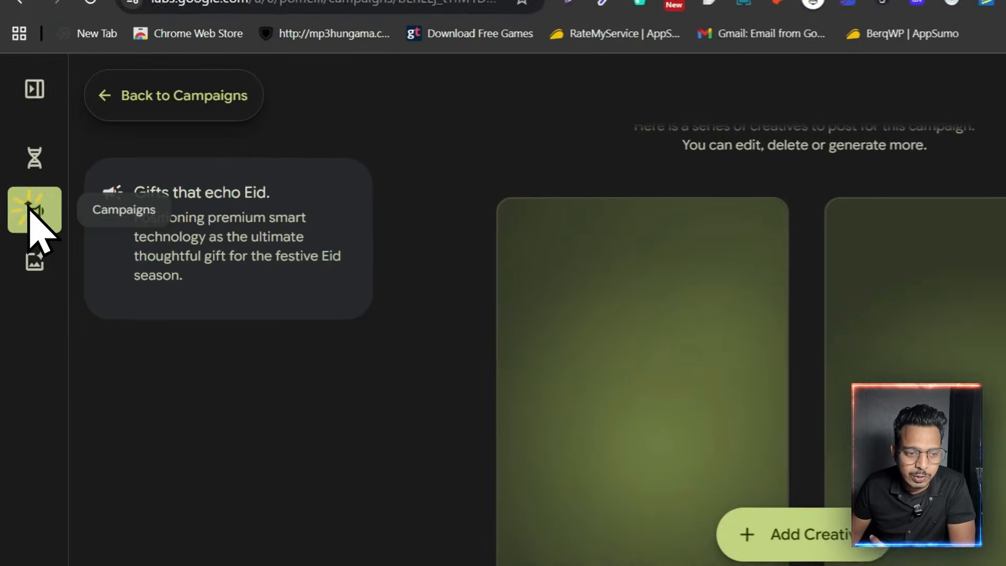
# - Return to Photoshoot and review the generated headphones shots
pyautogui.click(28, 237)
pyautogui.click(38, 262)
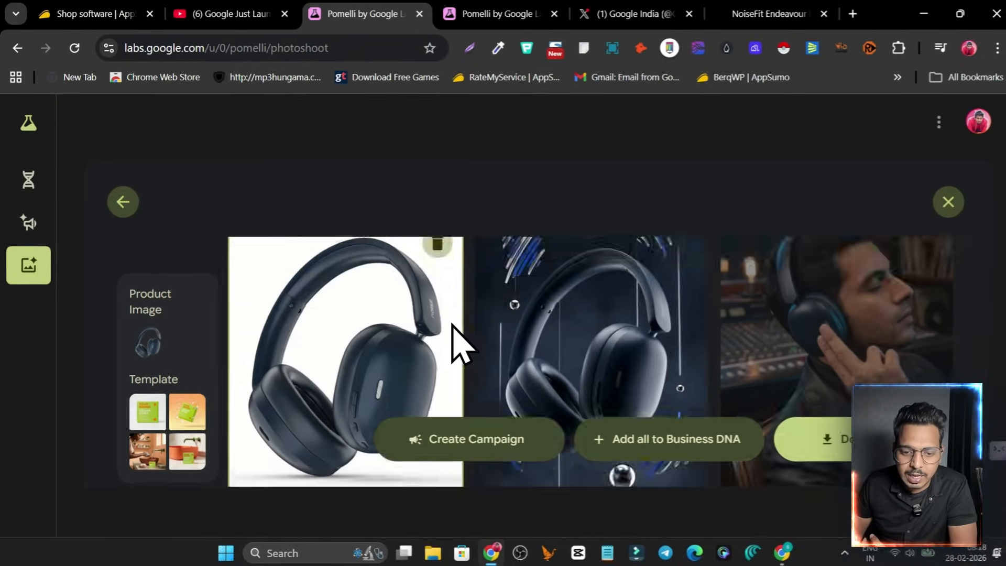
pyautogui.scroll(-3, 573, 360)
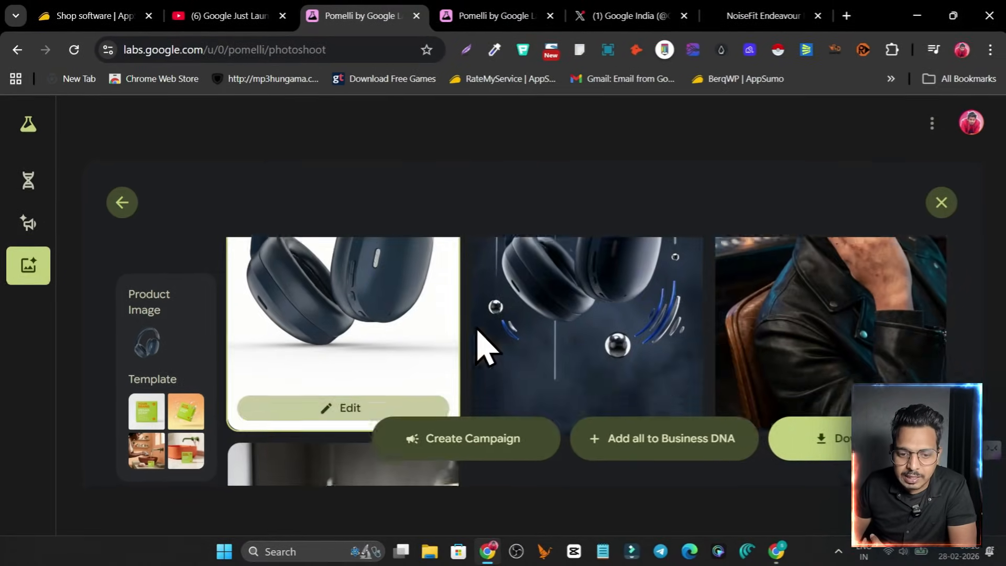
pyautogui.scroll(-5, 411, 341)
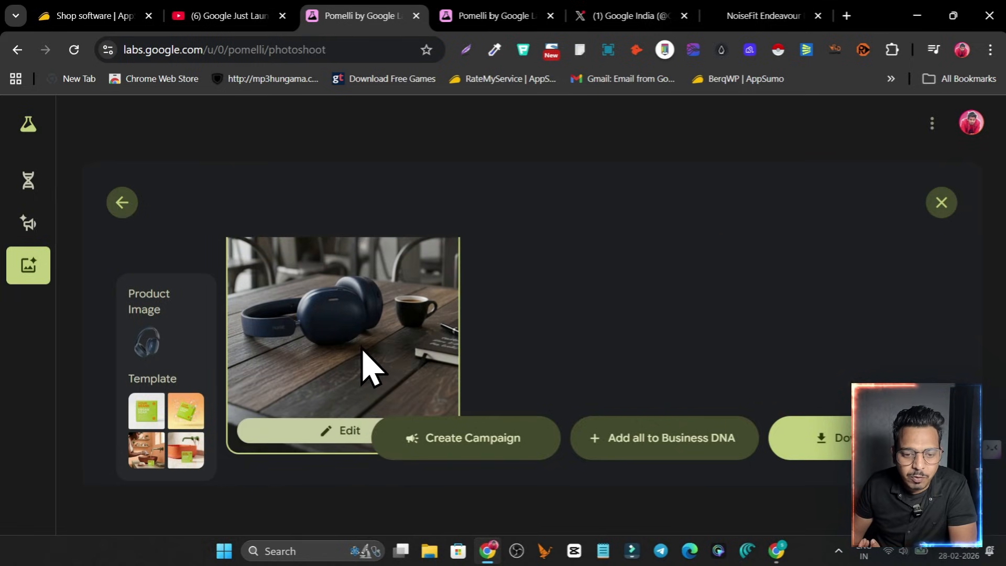
pyautogui.scroll(5, 363, 350)
# - Open the floating headphones shot in the image editor, and view the in-use and café table shots as well
pyautogui.click(554, 365)
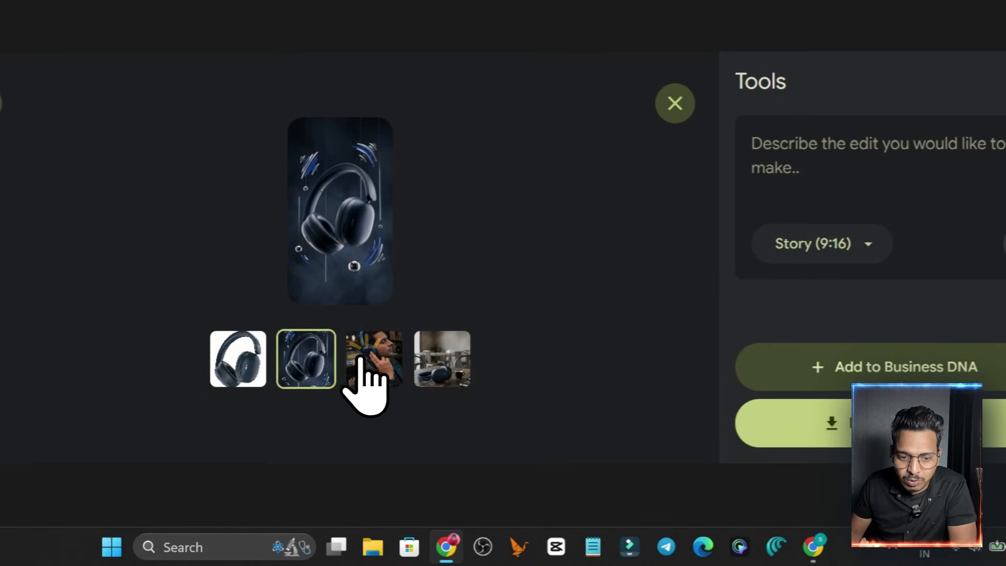
pyautogui.click(362, 360)
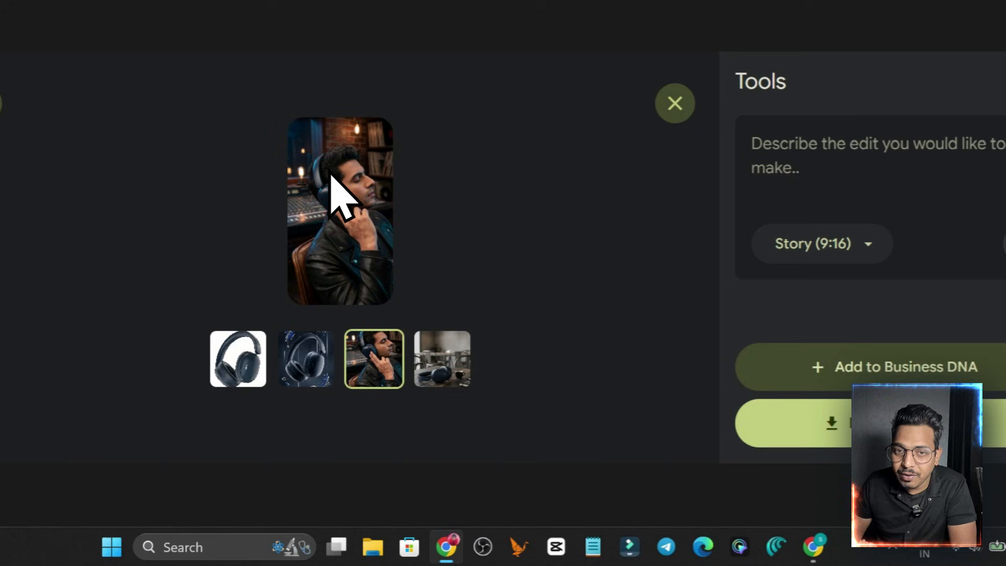
pyautogui.click(449, 374)
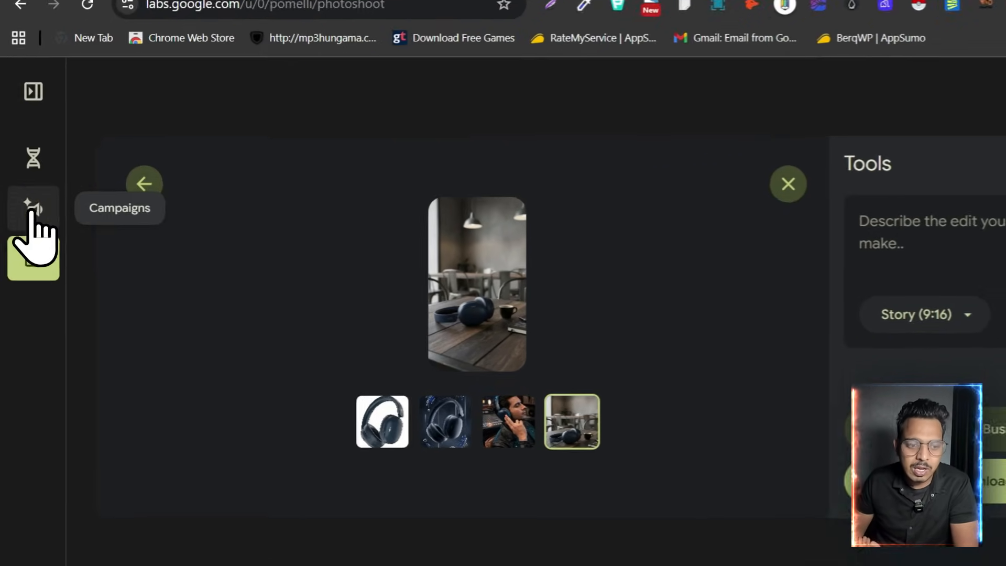
# - Open the "Your sound, your signature." campaign from the campaigns overview and review its generated creatives
pyautogui.click(27, 225)
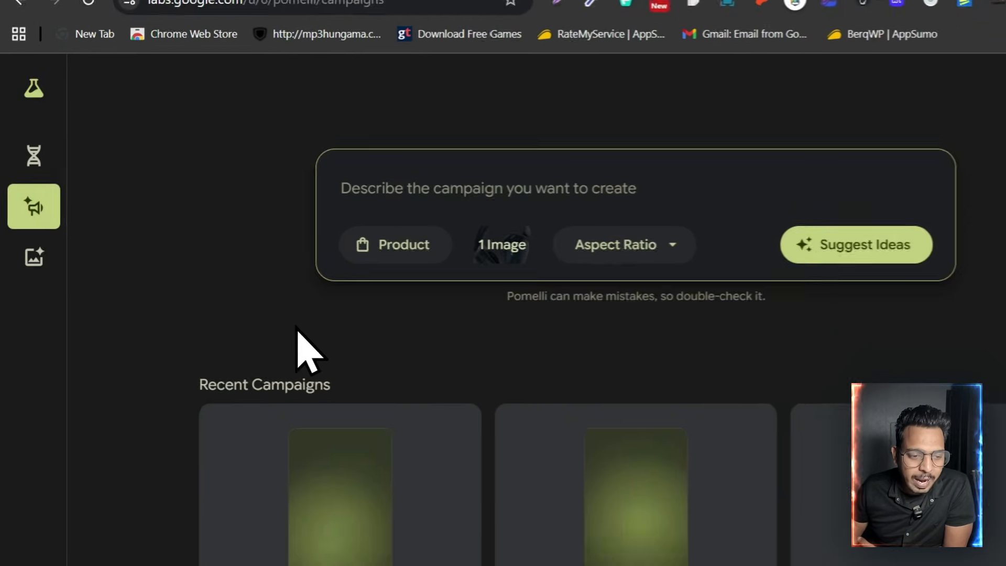
pyautogui.scroll(-2, 296, 328)
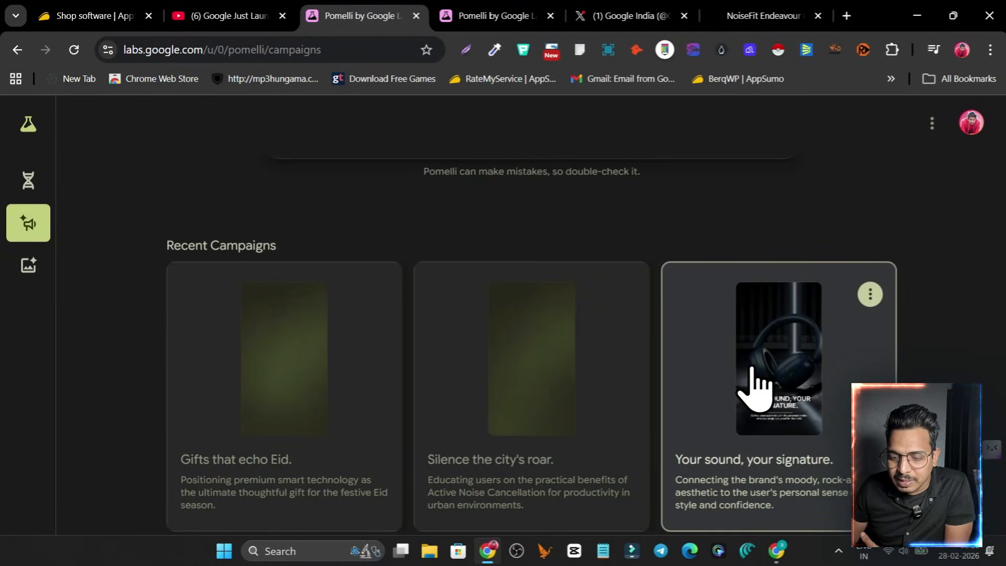
pyautogui.scroll(-2, 767, 368)
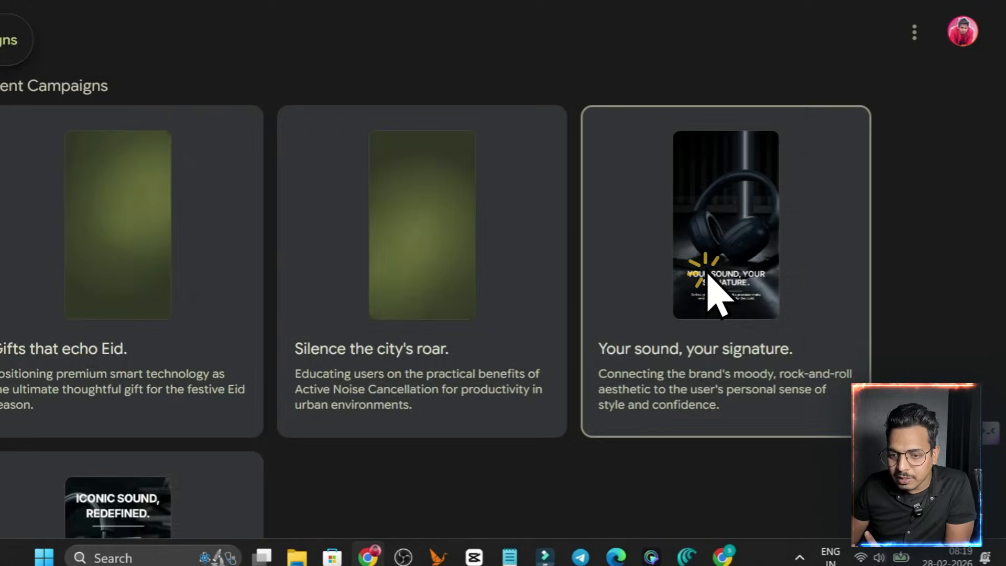
pyautogui.click(766, 335)
pyautogui.scroll(-3, 391, 282)
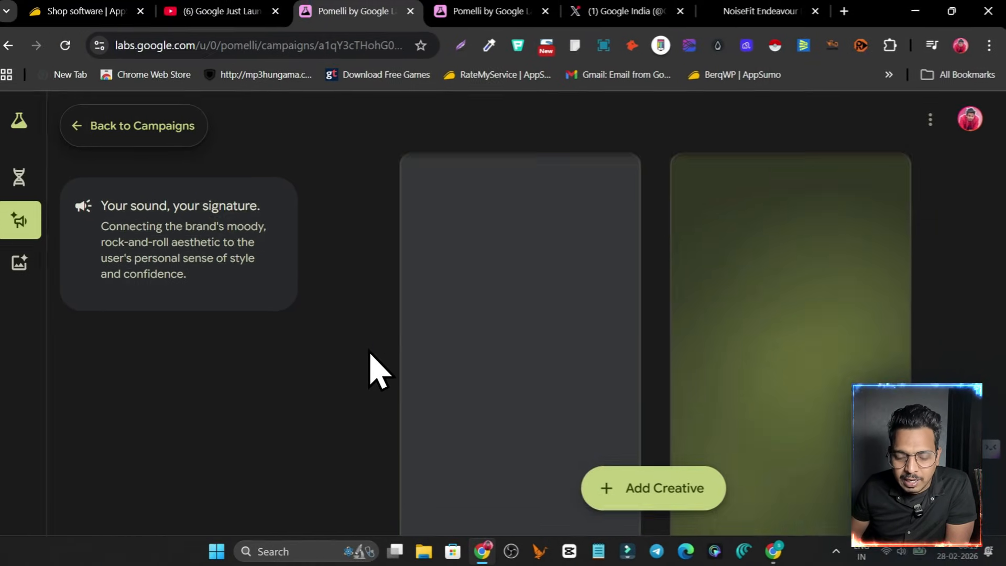
pyautogui.scroll(-2, 462, 310)
pyautogui.scroll(-2, 525, 325)
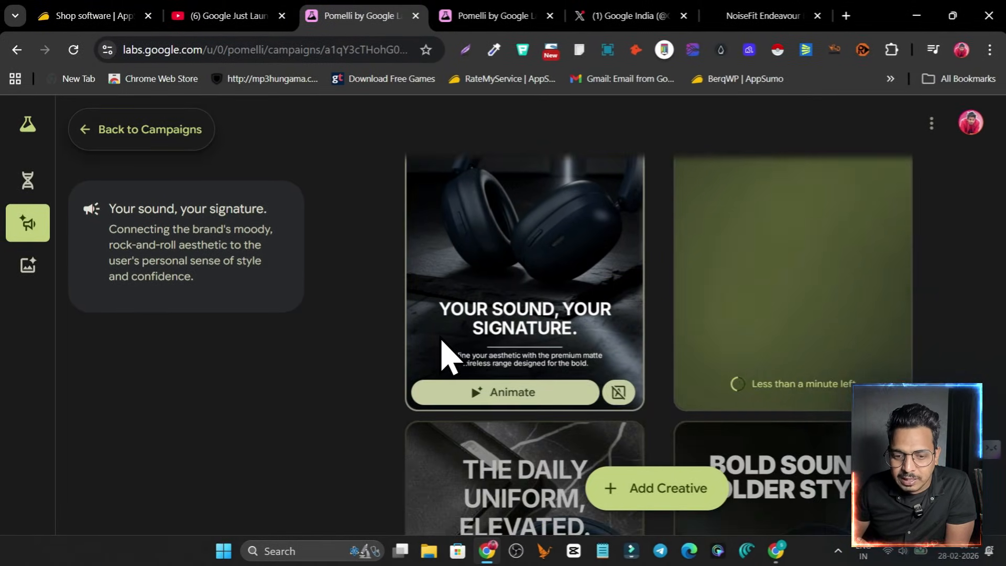
pyautogui.scroll(-5, 611, 343)
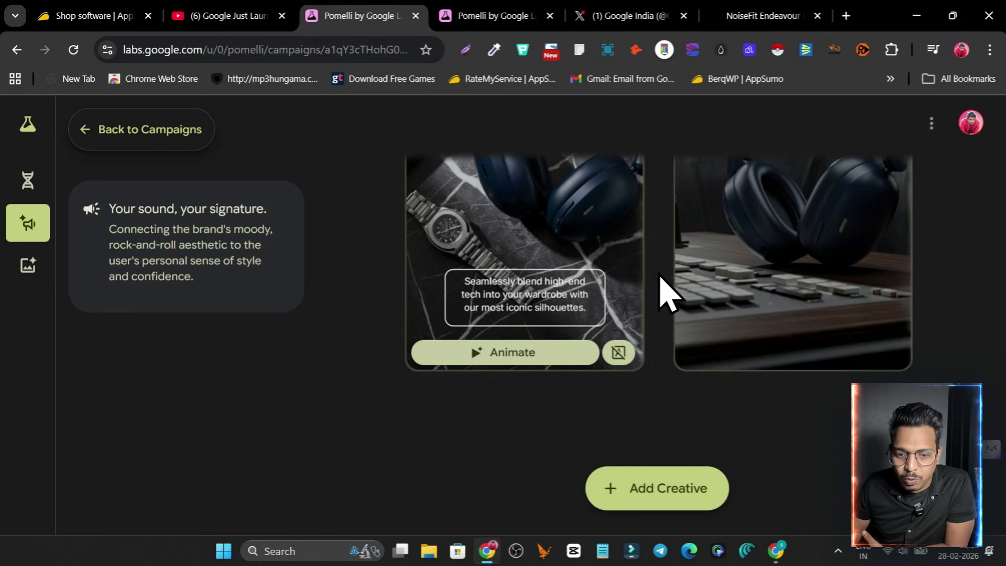
pyautogui.scroll(7, 557, 281)
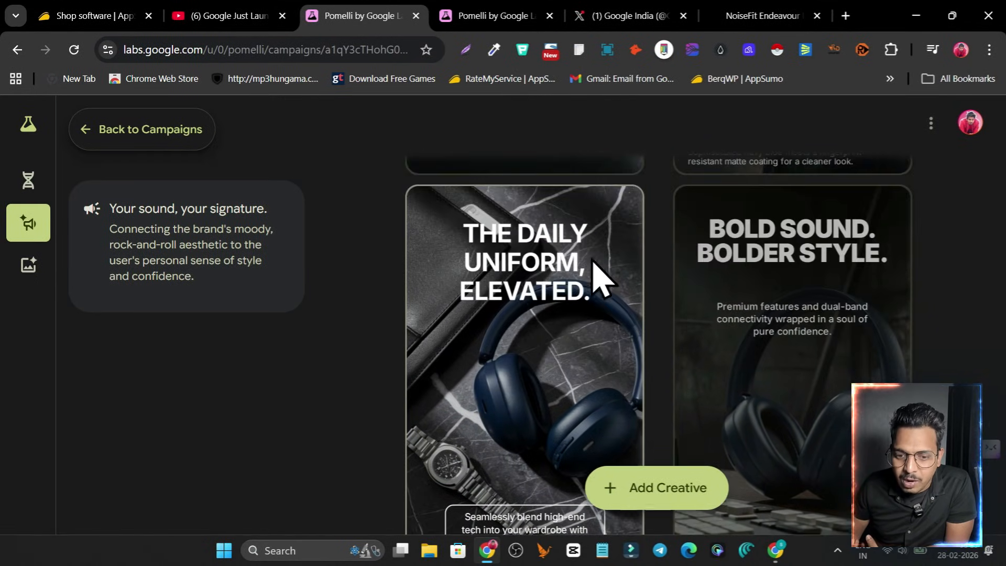
pyautogui.scroll(3, 550, 271)
pyautogui.scroll(-3, 535, 274)
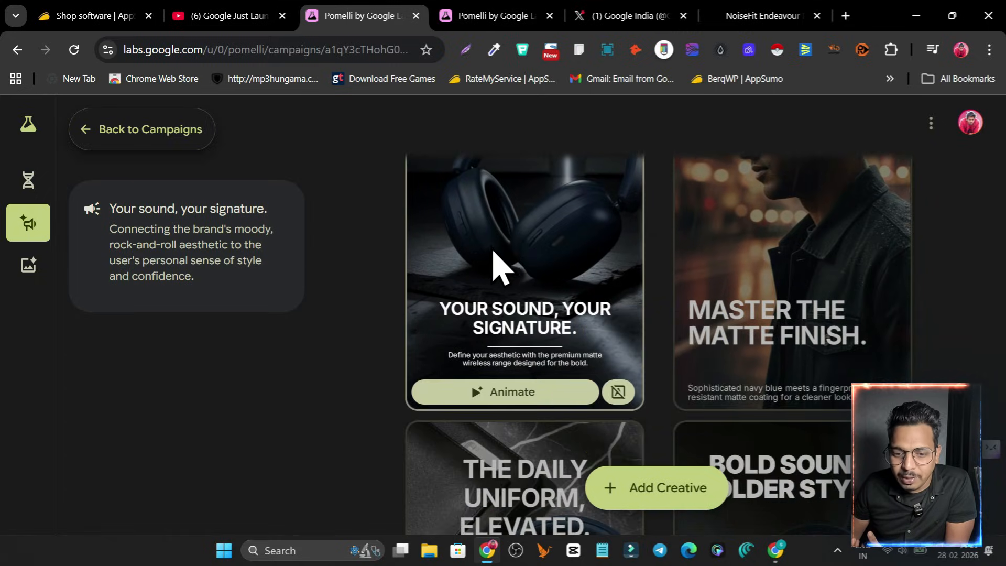
# - Animate the "Your sound, your signature." headphones creative into a video
pyautogui.click(509, 387)
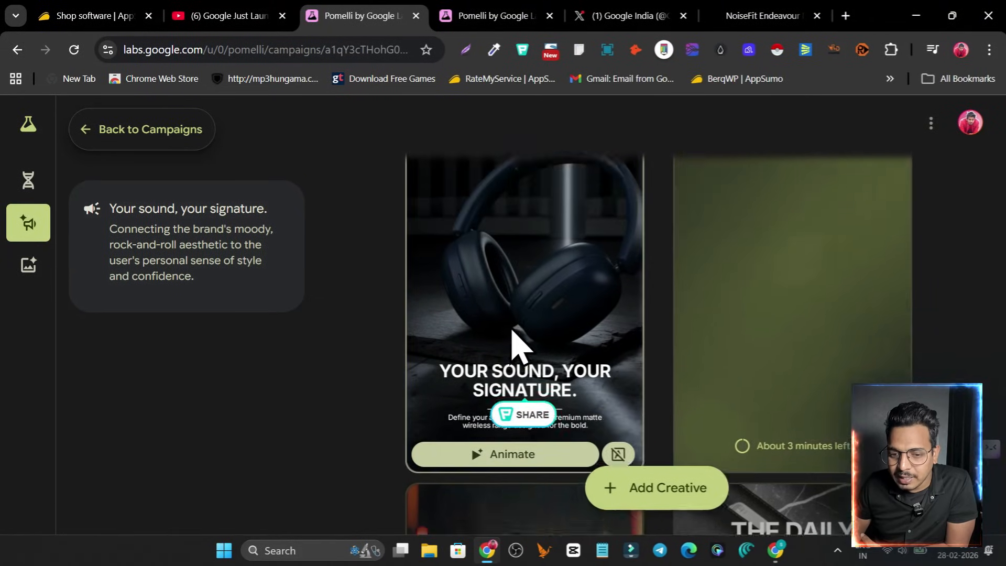
pyautogui.scroll(-3, 775, 333)
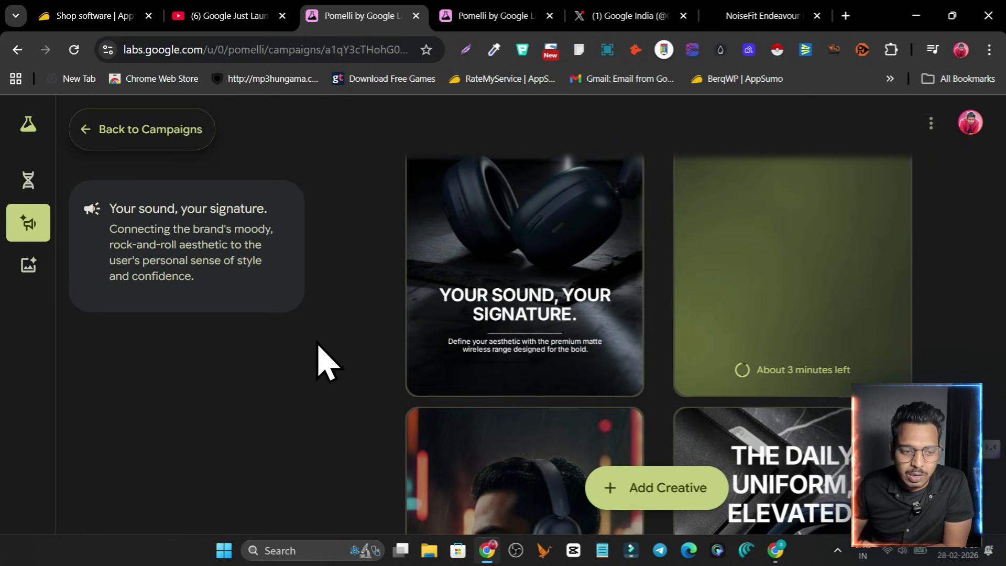
pyautogui.scroll(-1, 528, 333)
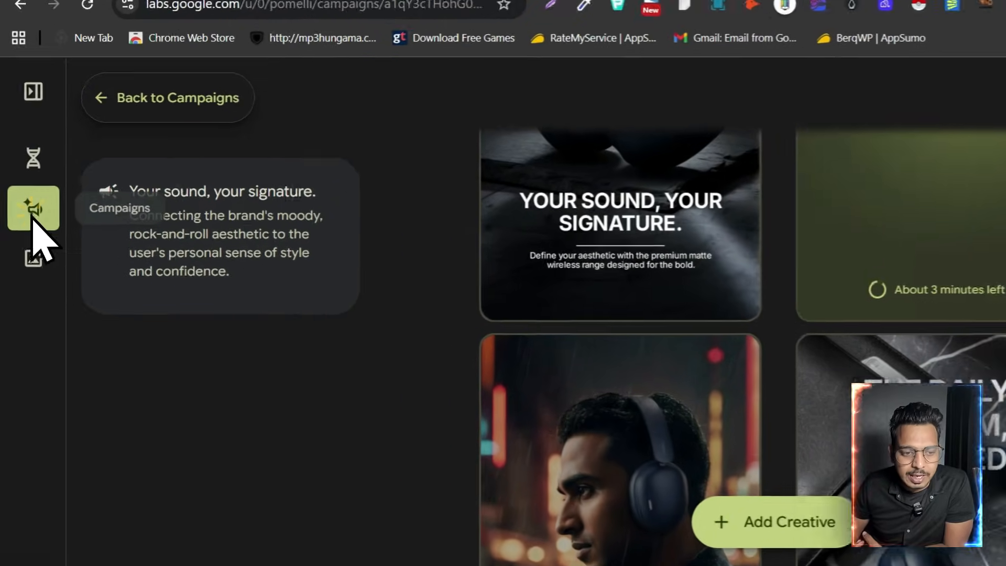
# - Go back to the campaigns overview, open the "Silence the city's roar." campaign and review its creatives
pyautogui.click(25, 229)
pyautogui.scroll(-5, 650, 281)
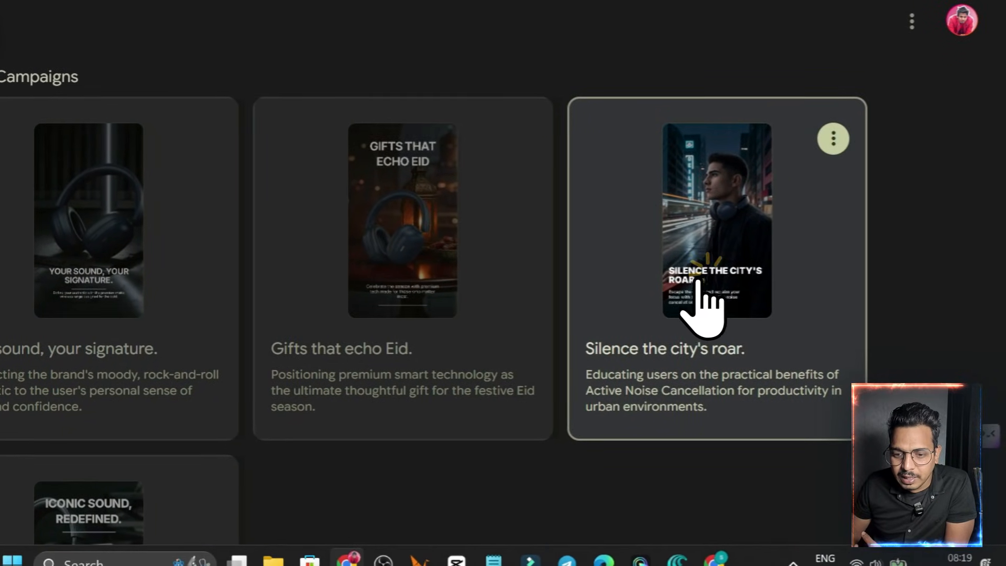
pyautogui.click(703, 267)
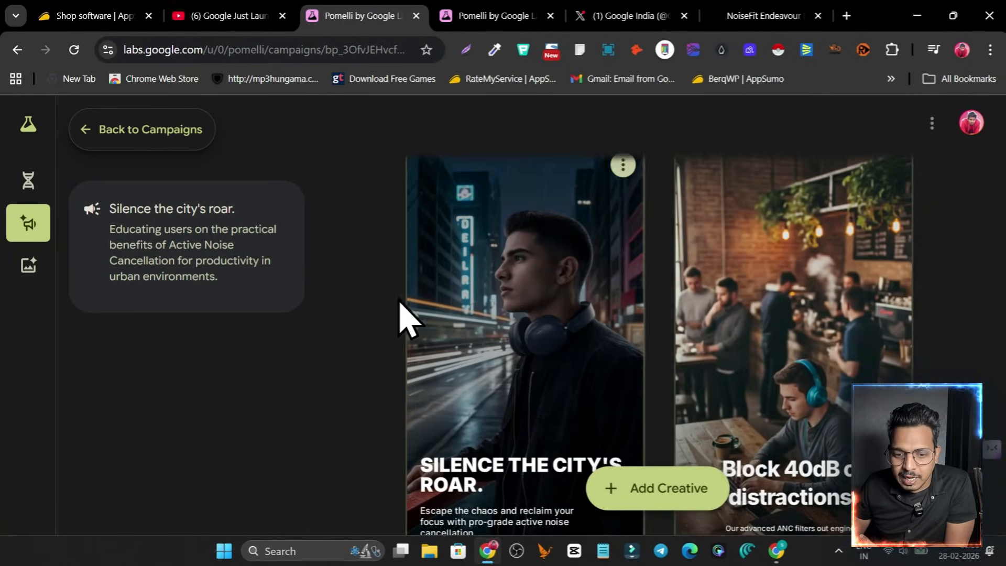
pyautogui.scroll(-3, 551, 314)
pyautogui.scroll(2, 708, 309)
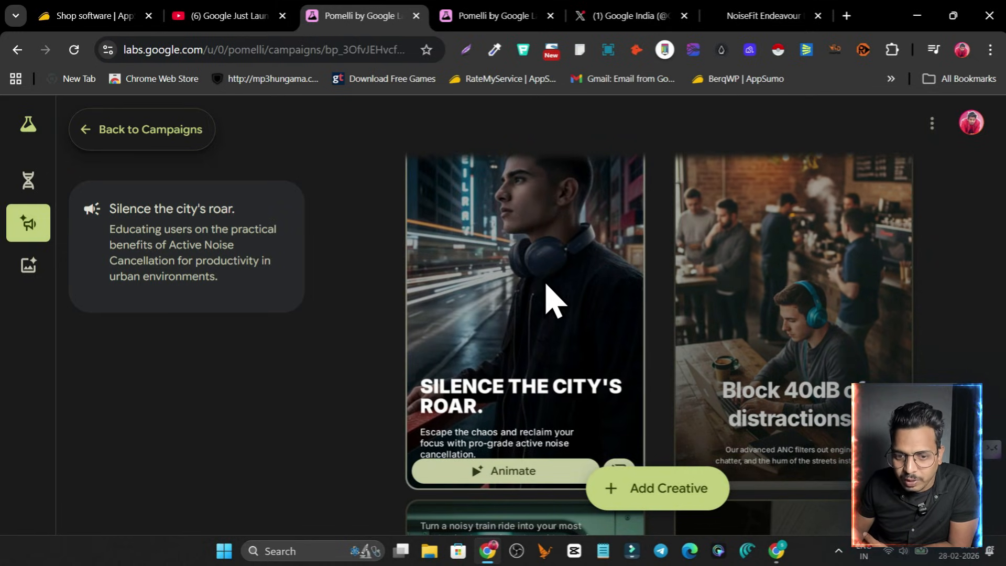
pyautogui.scroll(-1, 806, 312)
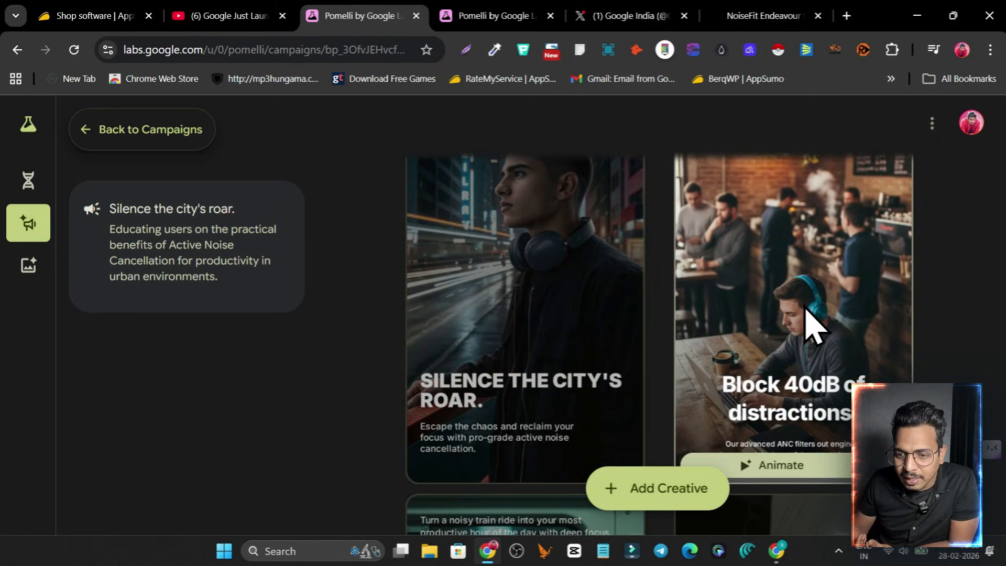
pyautogui.scroll(1, 741, 280)
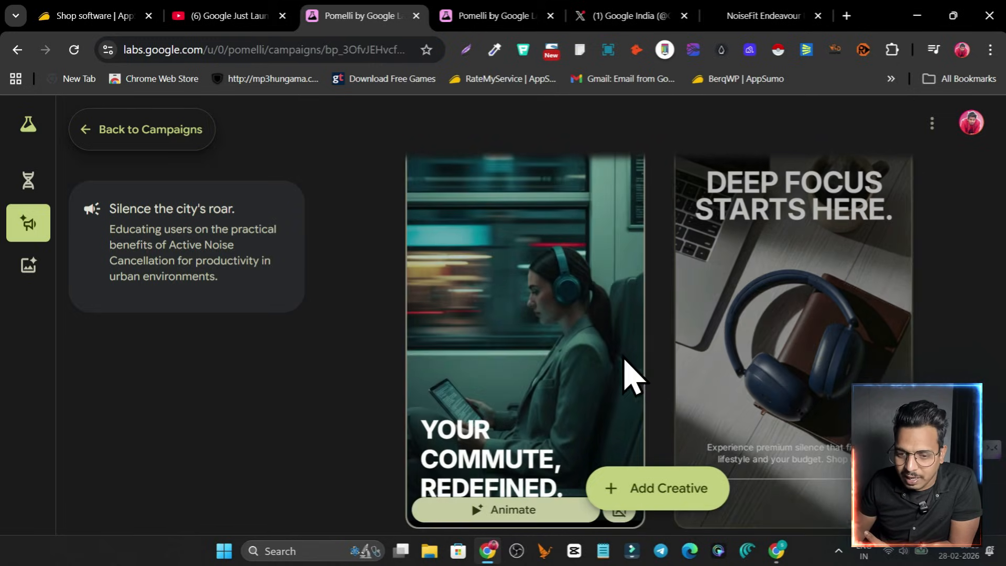
pyautogui.scroll(10, 661, 373)
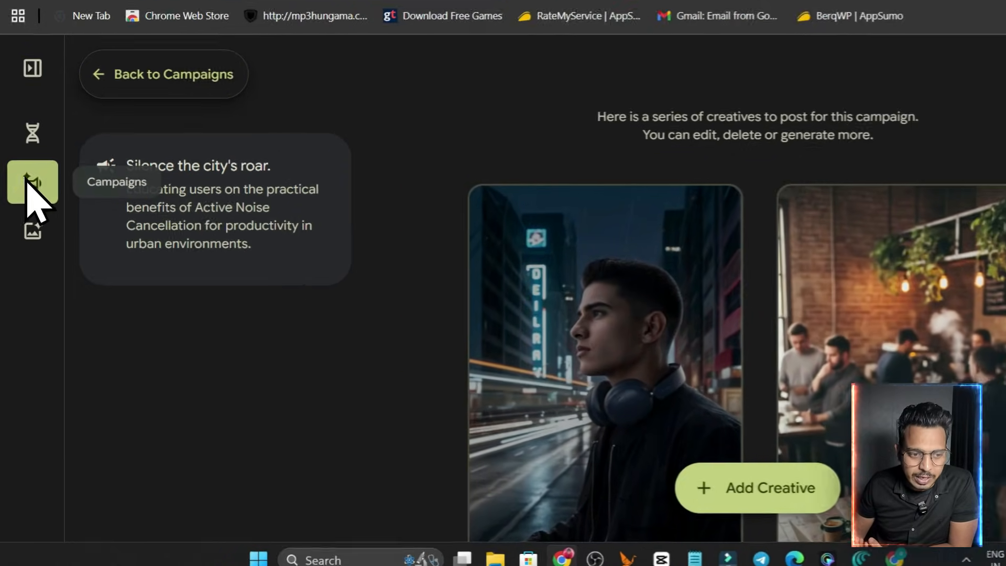
# - From the campaigns overview, open the "Gifts that echo Eid." campaign and view its headphones creatives
pyautogui.click(42, 229)
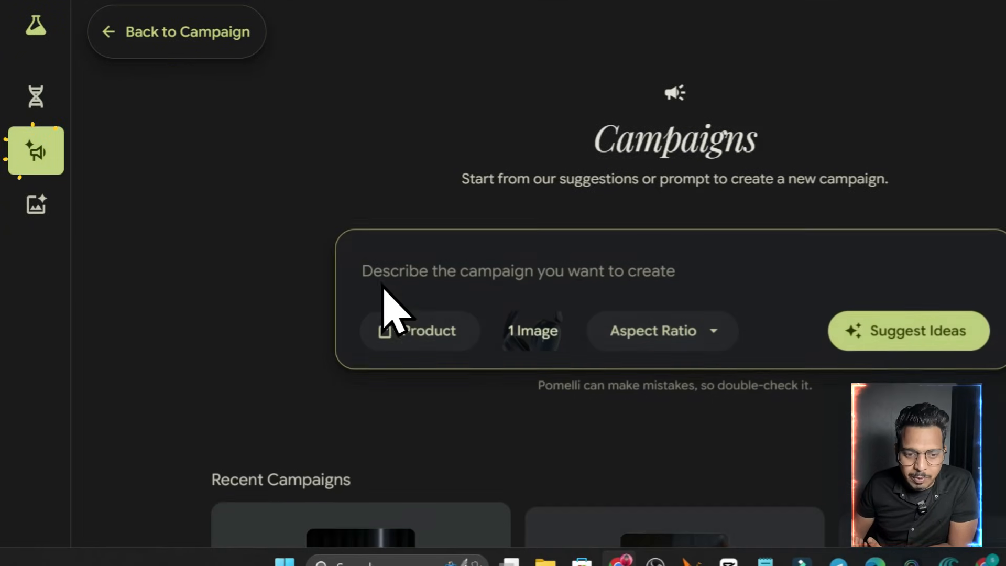
pyautogui.scroll(-5, 424, 348)
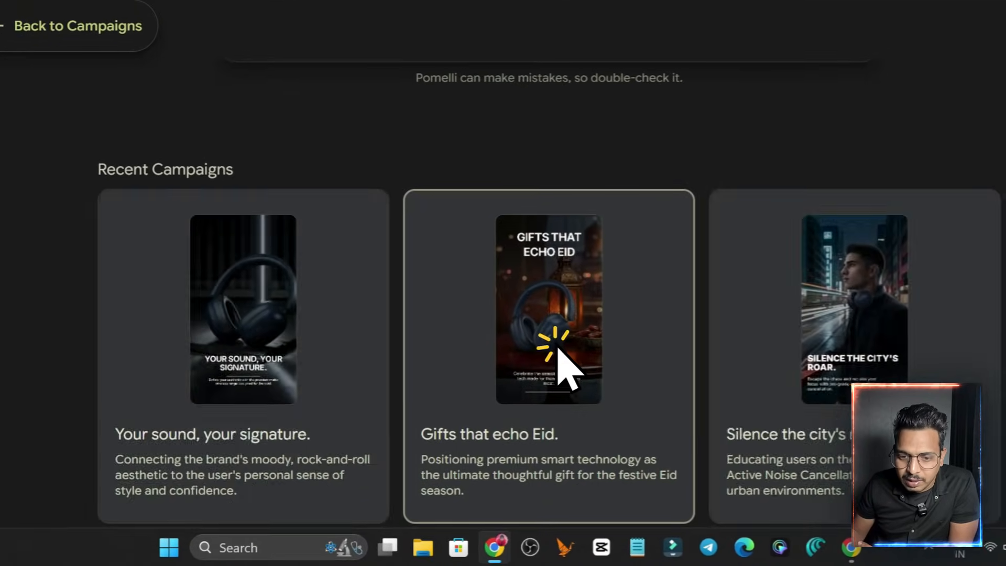
pyautogui.click(548, 400)
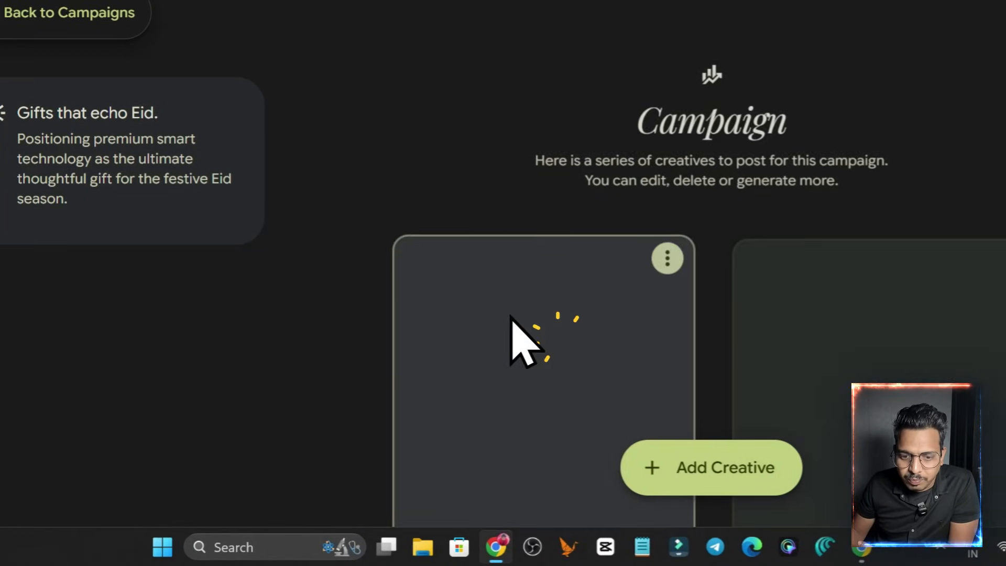
pyautogui.scroll(-5, 335, 247)
pyautogui.scroll(2, 372, 278)
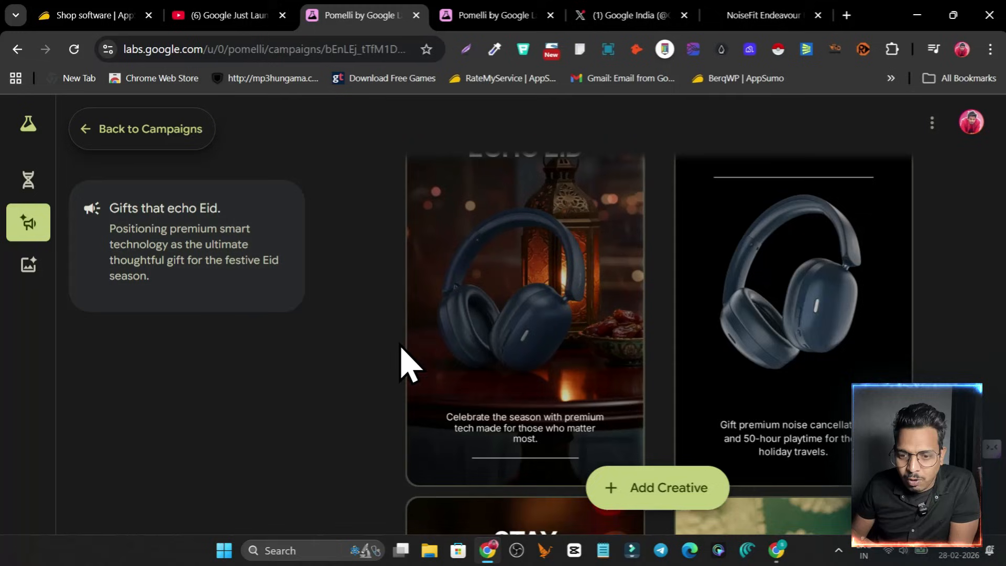
# - Examine the Eid smartwatch and earbuds creatives and compare them with the campaign's headphones creatives
pyautogui.scroll(-2, 551, 273)
pyautogui.scroll(-4, 666, 330)
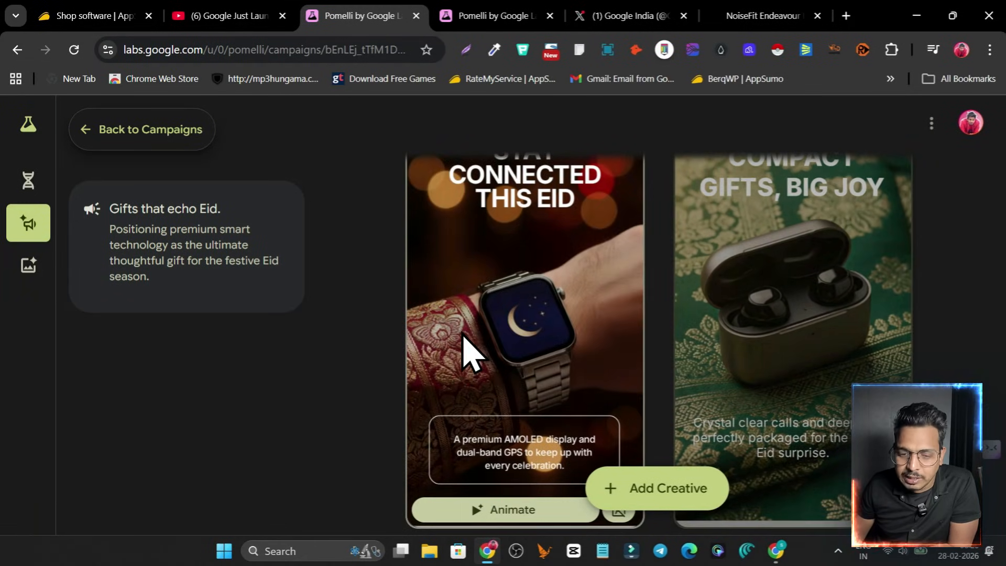
pyautogui.scroll(2, 496, 362)
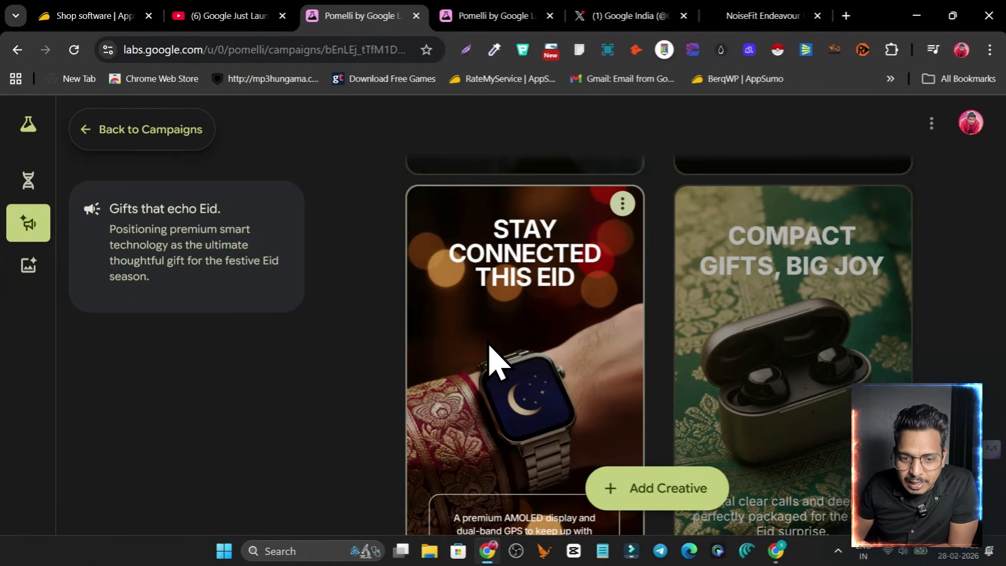
pyautogui.scroll(-5, 493, 359)
pyautogui.scroll(5, 542, 311)
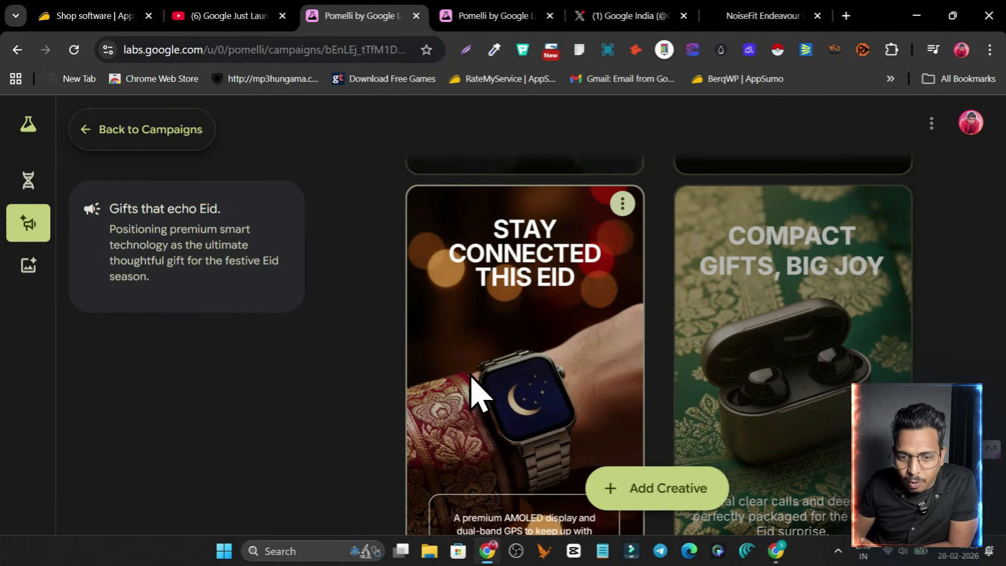
pyautogui.scroll(-4, 734, 374)
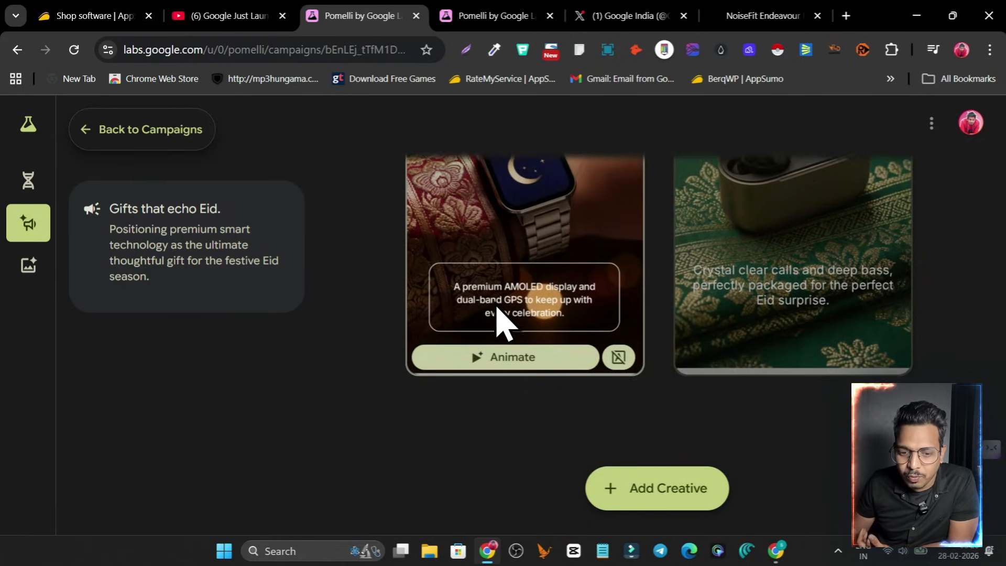
pyautogui.scroll(8, 493, 317)
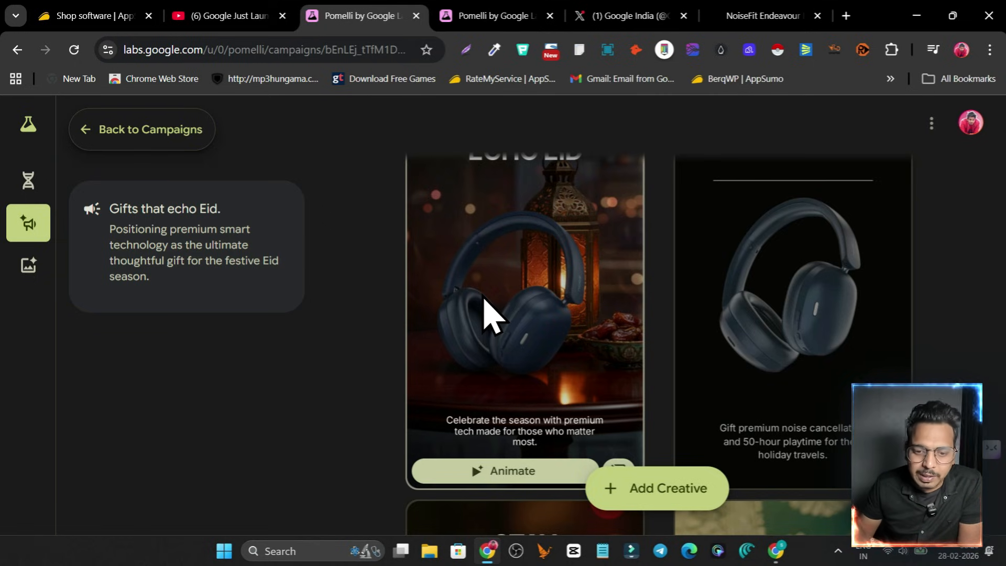
pyautogui.scroll(-5, 485, 304)
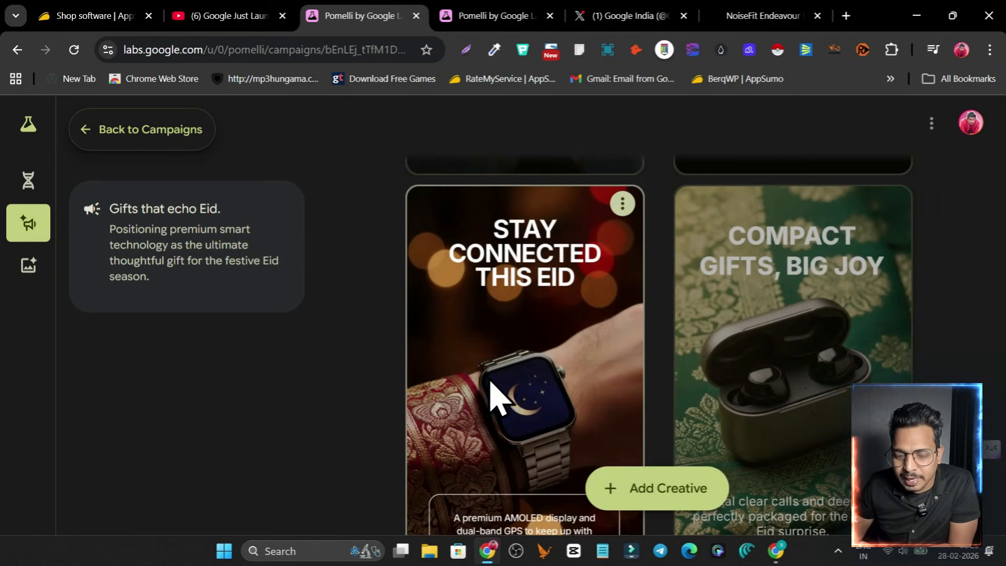
pyautogui.scroll(5, 655, 346)
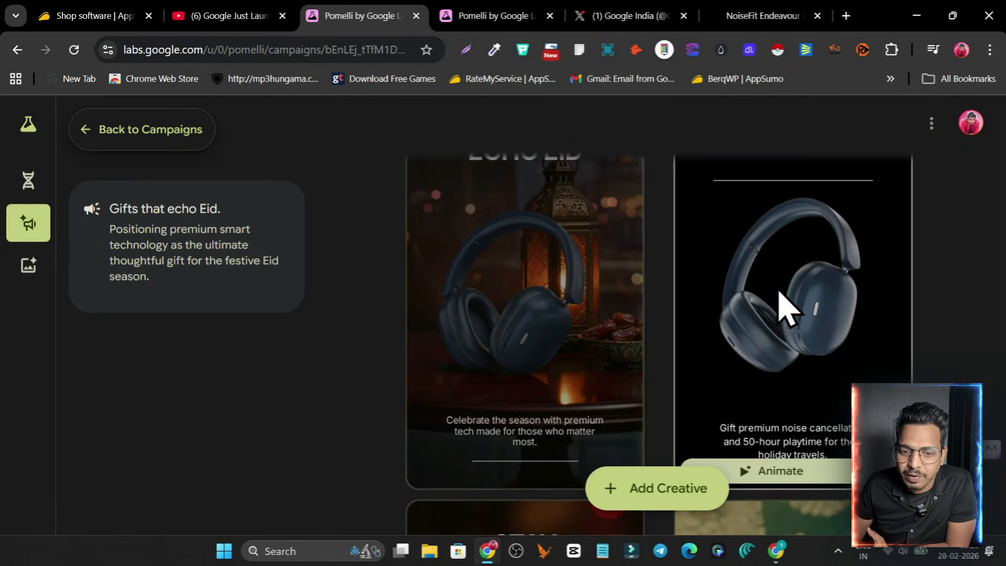
pyautogui.scroll(-4, 545, 367)
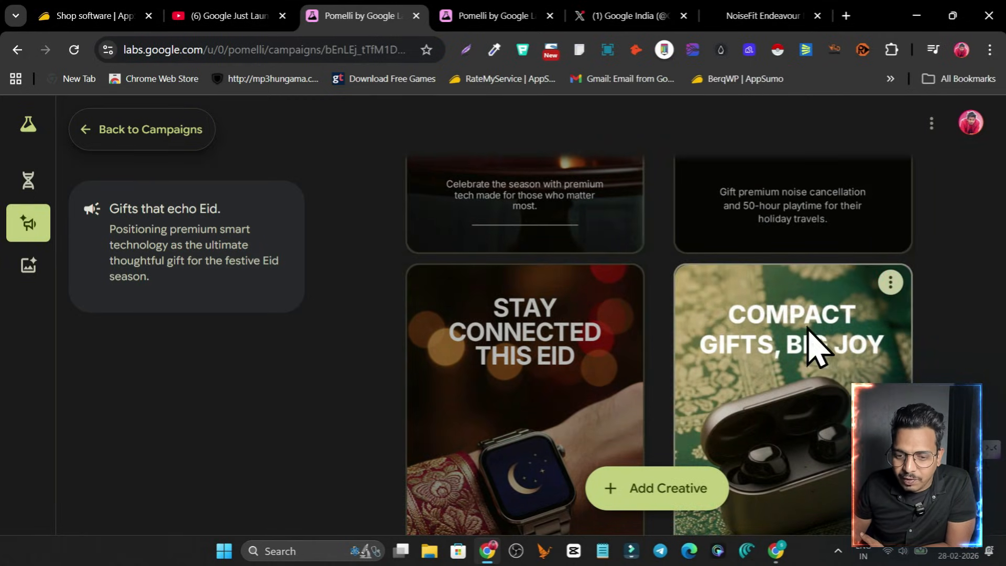
pyautogui.scroll(-3, 651, 371)
pyautogui.scroll(5, 545, 341)
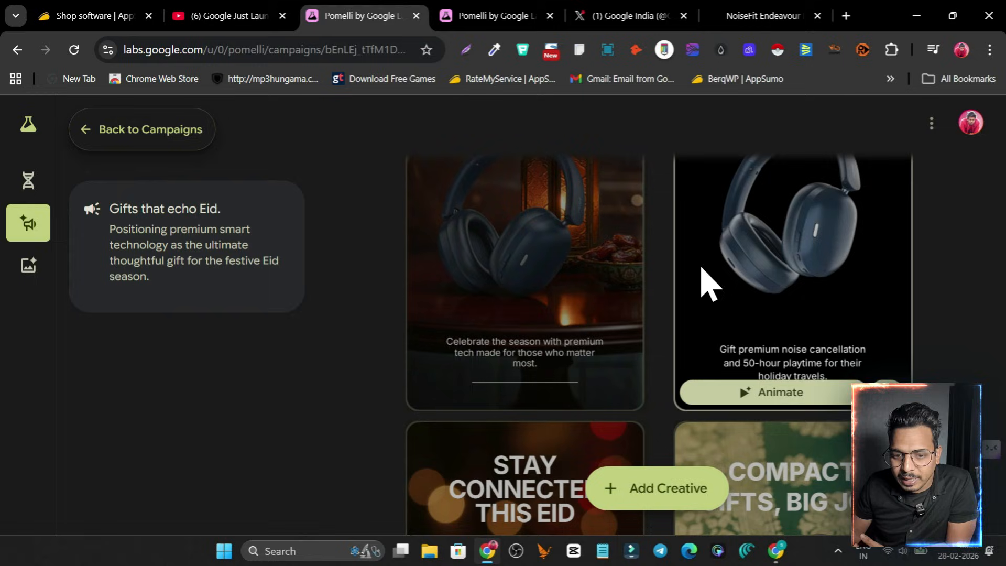
pyautogui.scroll(-5, 533, 445)
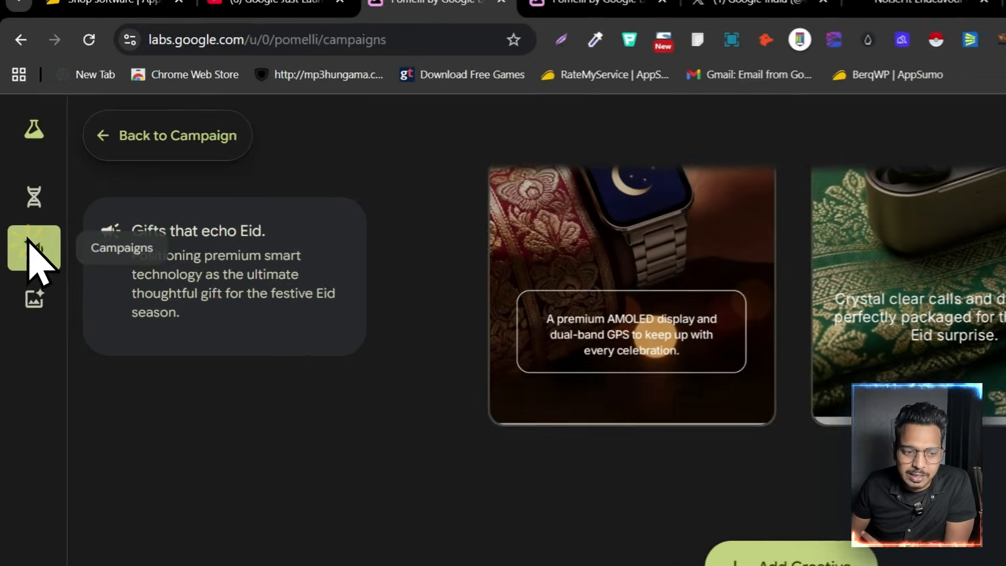
# - Reopen the "Your sound, your signature." campaign from the campaigns overview and play its animated headphones creative
pyautogui.click(28, 223)
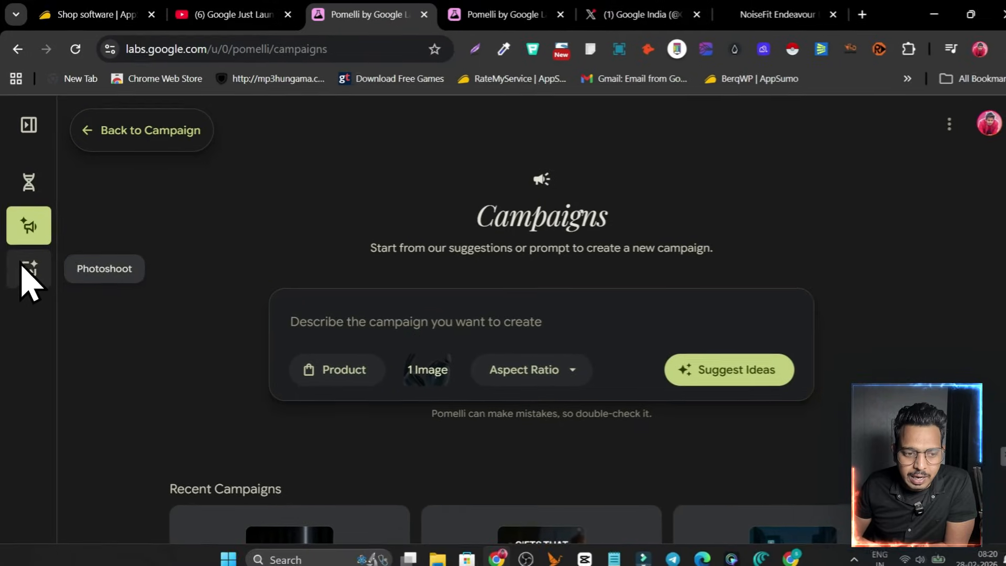
pyautogui.scroll(-5, 304, 304)
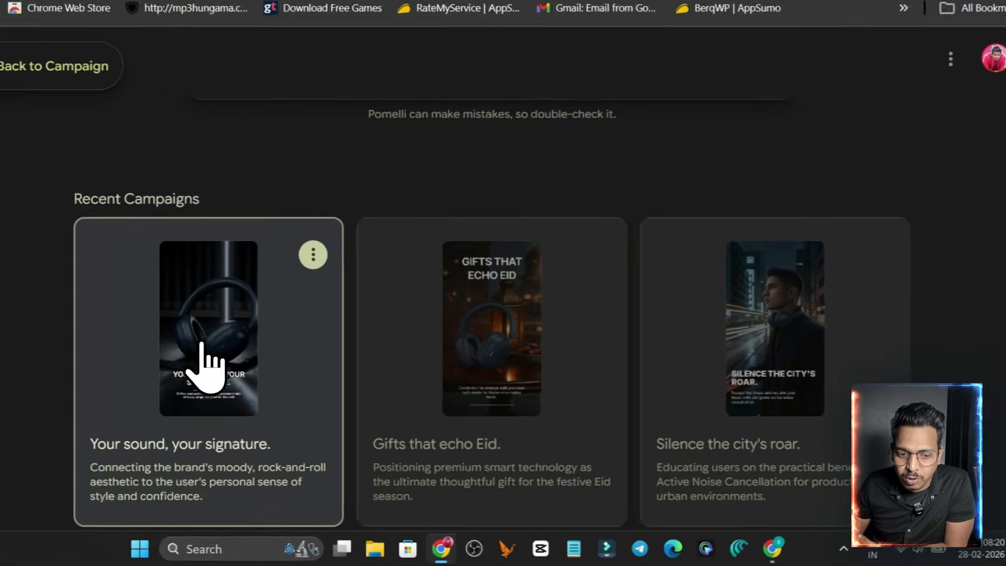
pyautogui.click(283, 415)
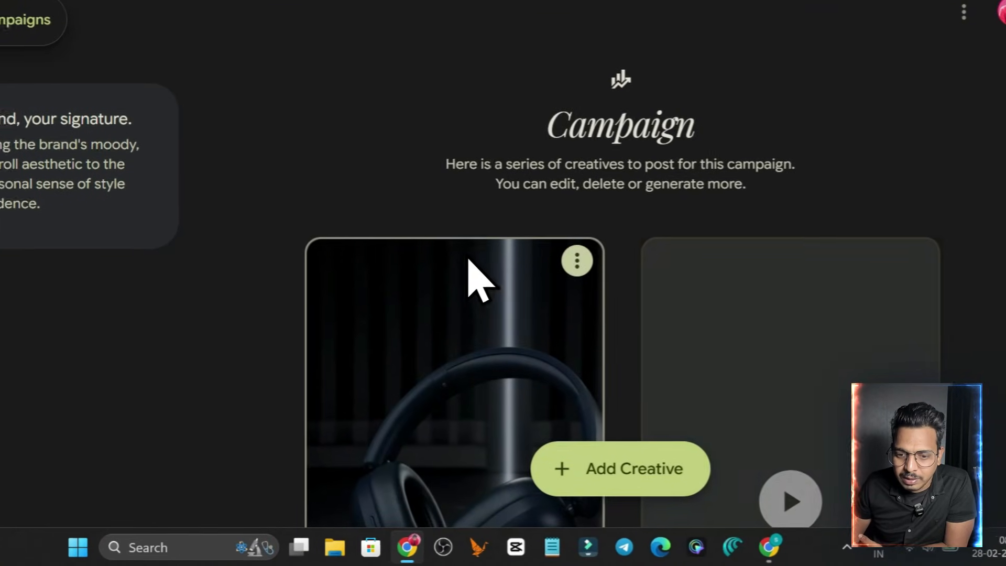
pyautogui.scroll(-5, 786, 340)
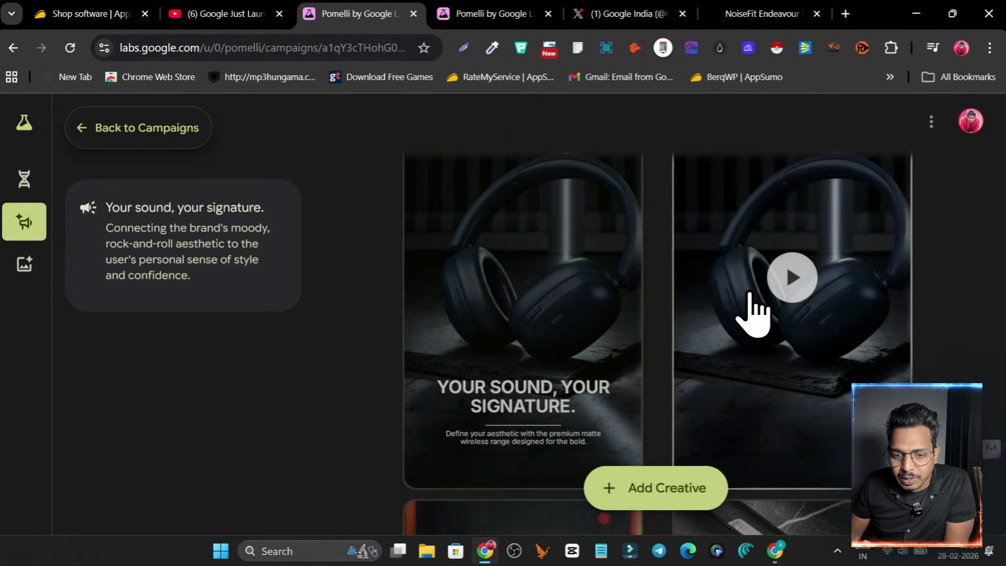
pyautogui.click(793, 281)
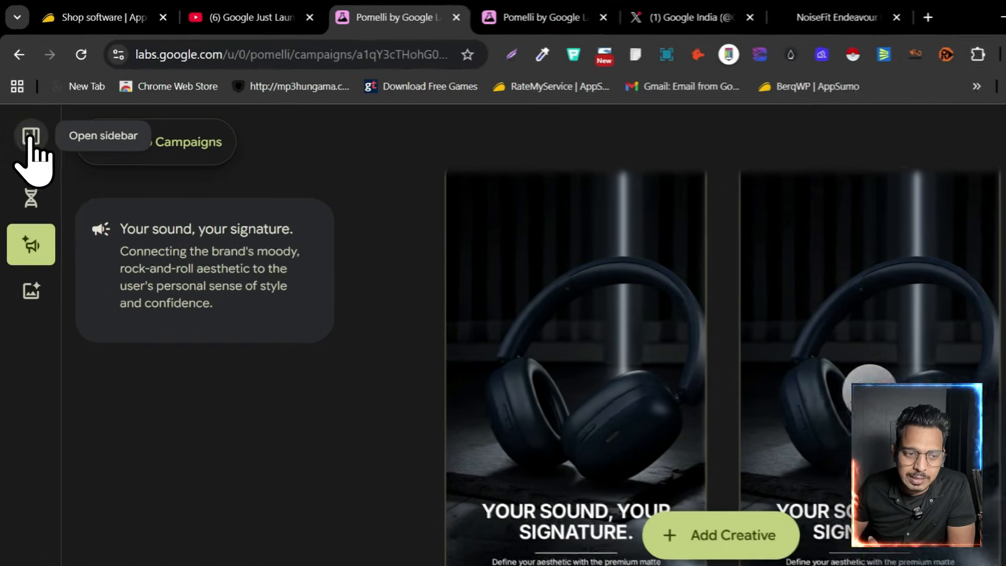
# - View the Business DNA page for the Noise brand and return to the campaigns overview
pyautogui.click(30, 139)
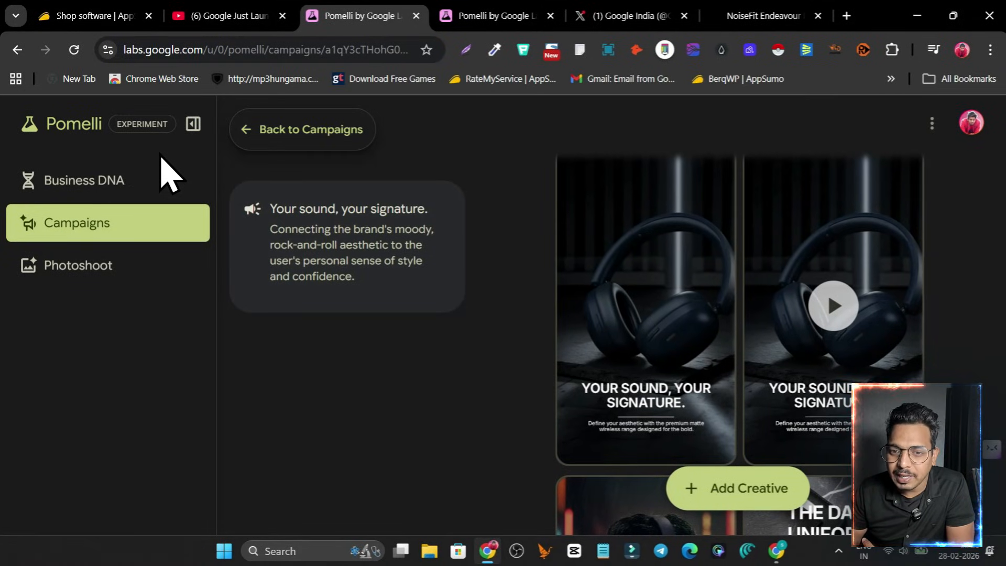
pyautogui.click(30, 186)
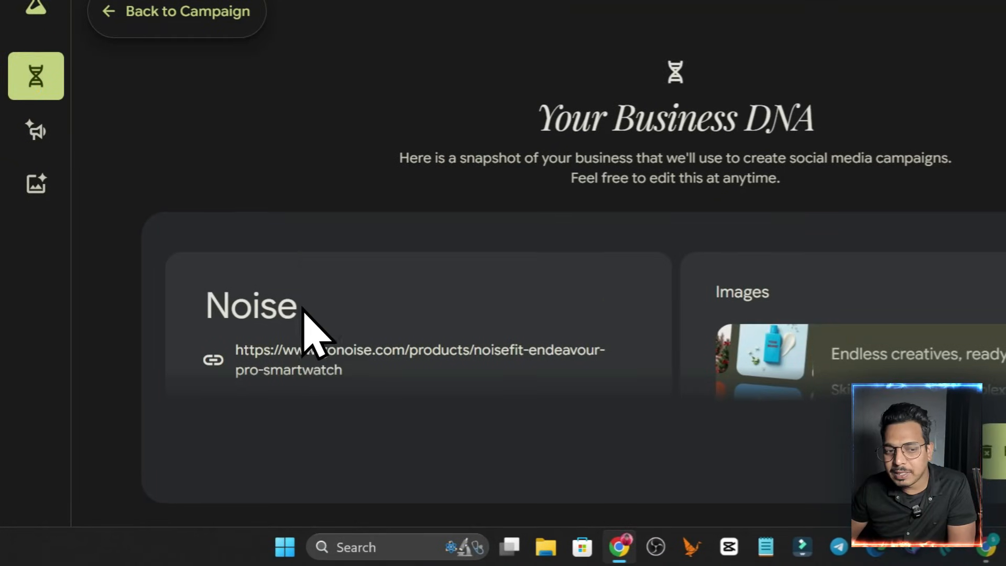
pyautogui.click(423, 366)
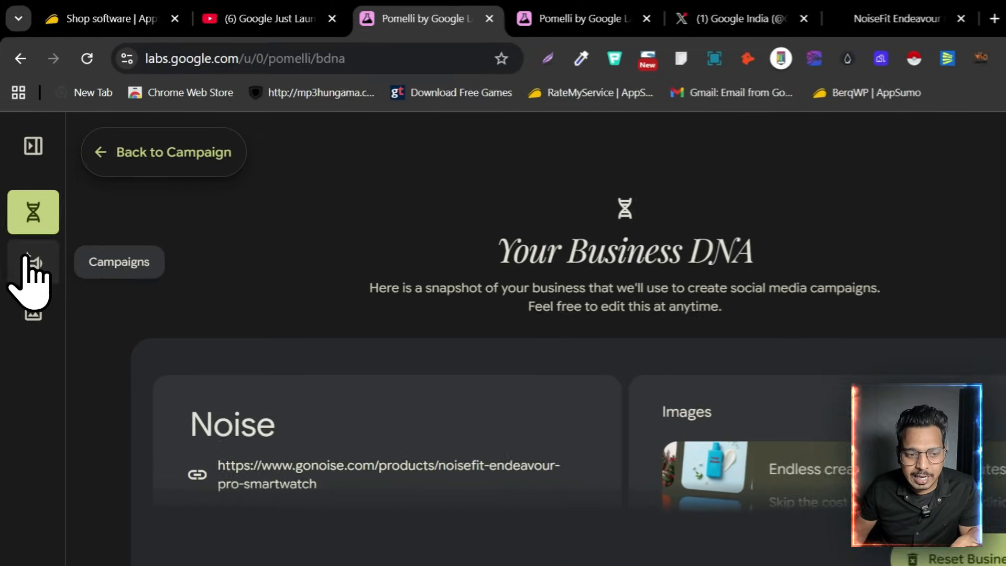
pyautogui.click(23, 220)
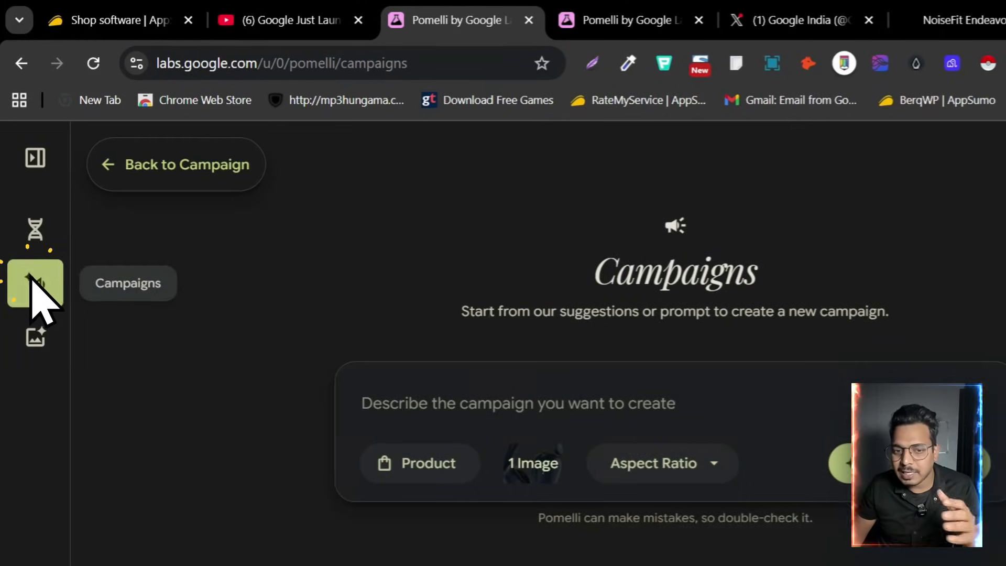